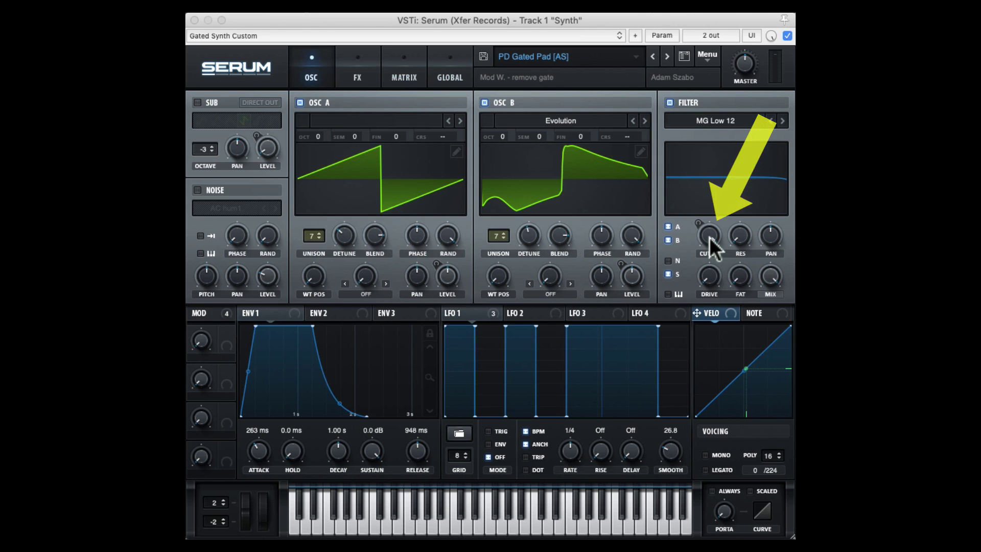
Step: Lower the cutoff of Serum's MG Low 12 filter to about 139 Hz
drag(707, 233, 697, 214)
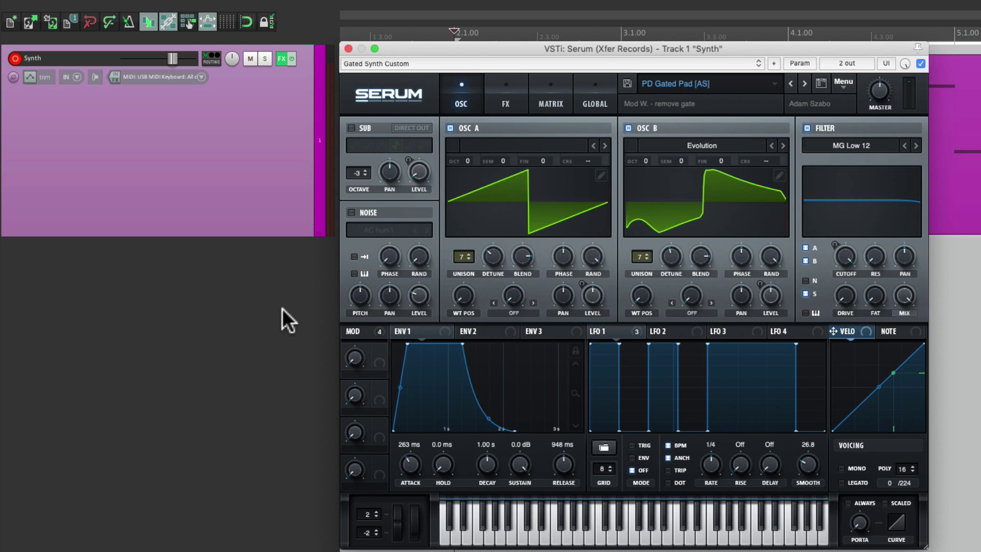
Step: Add a new track below Synth, name it Cutoff, and turn its fader down
double_click(282, 309)
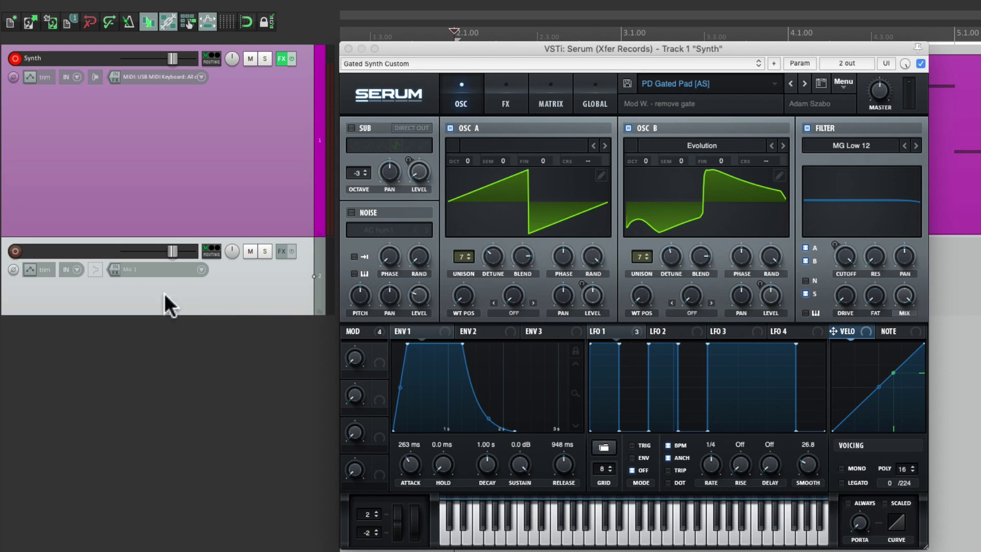
double_click(75, 249)
text(Cutoff)
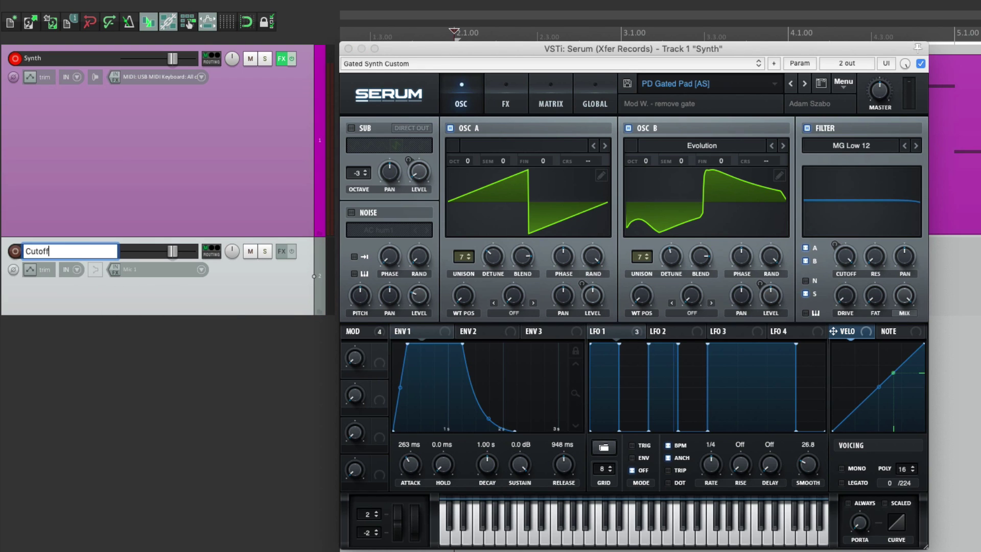
key(Return)
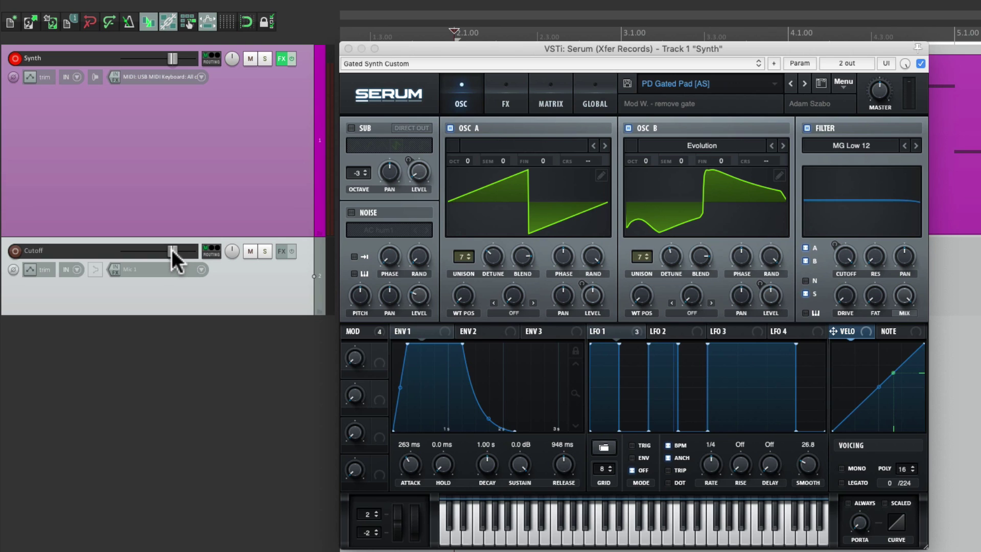
drag(172, 249, 84, 266)
Step: Load JS: Tone Generator on the Cutoff track
click(280, 251)
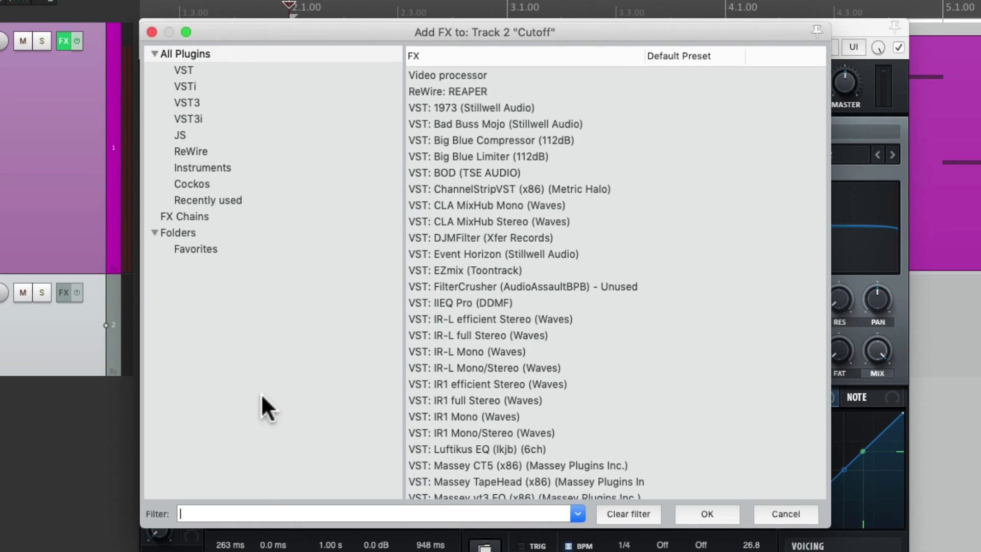
text(tone)
click(543, 142)
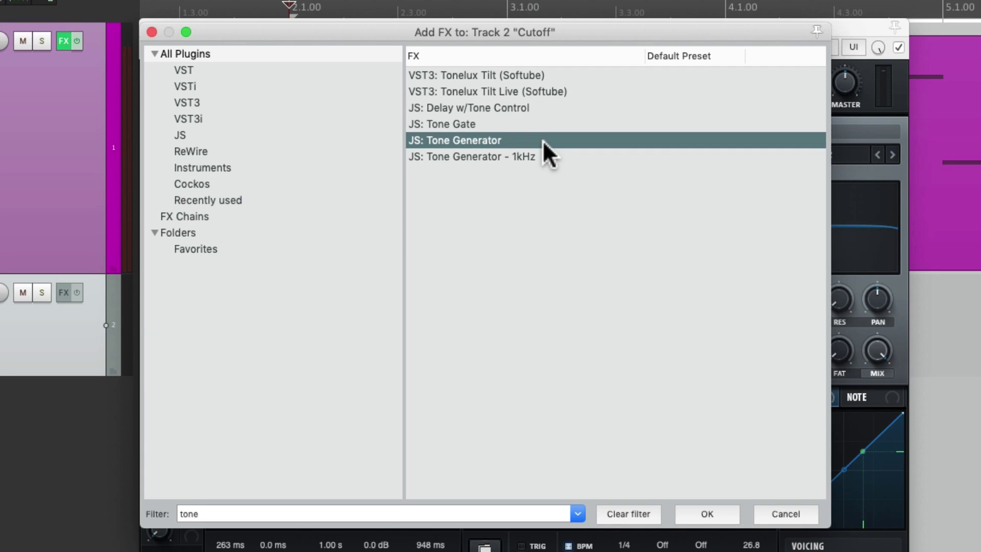
double_click(543, 140)
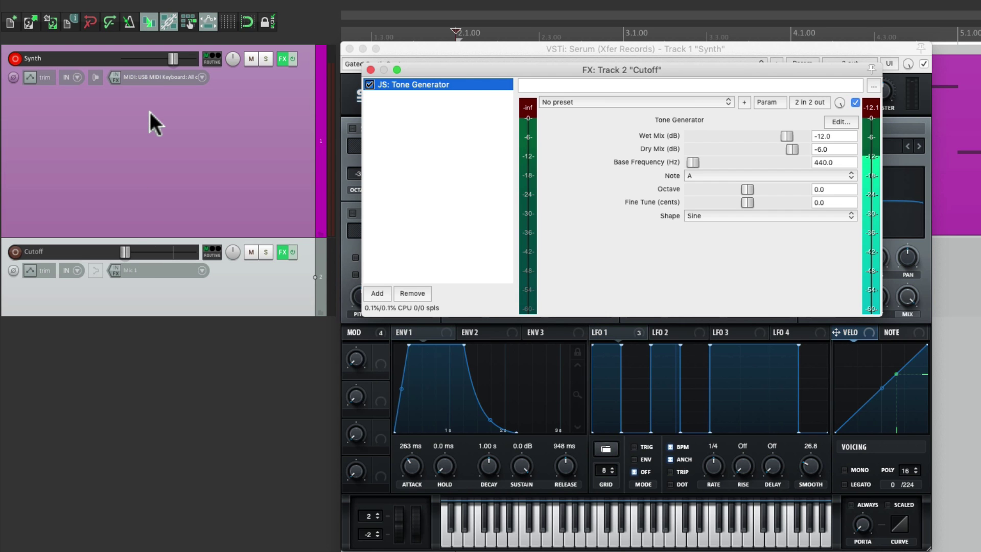
Step: Create a Cutoff-to-Synth send into new channels 3/4 with MIDI set to None
click(370, 68)
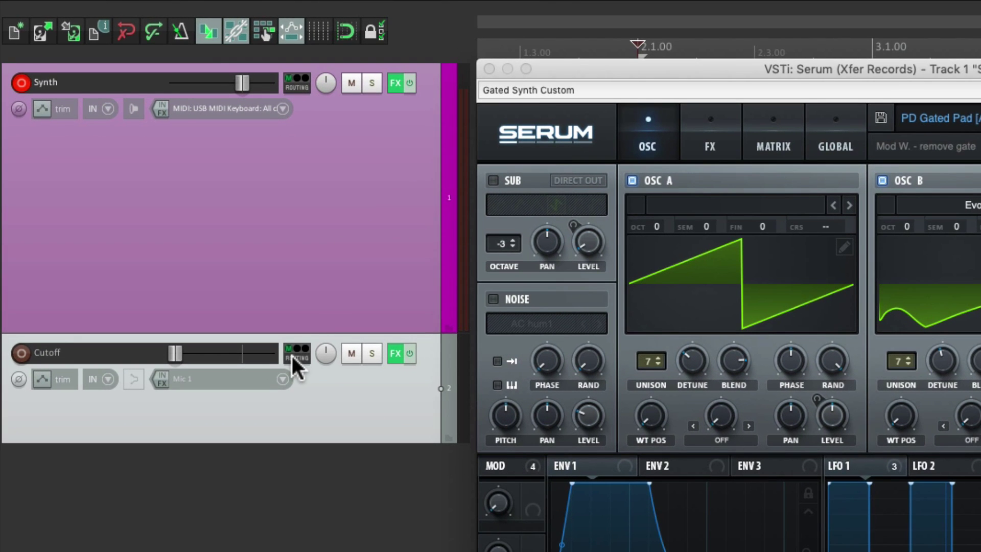
drag(292, 355, 336, 165)
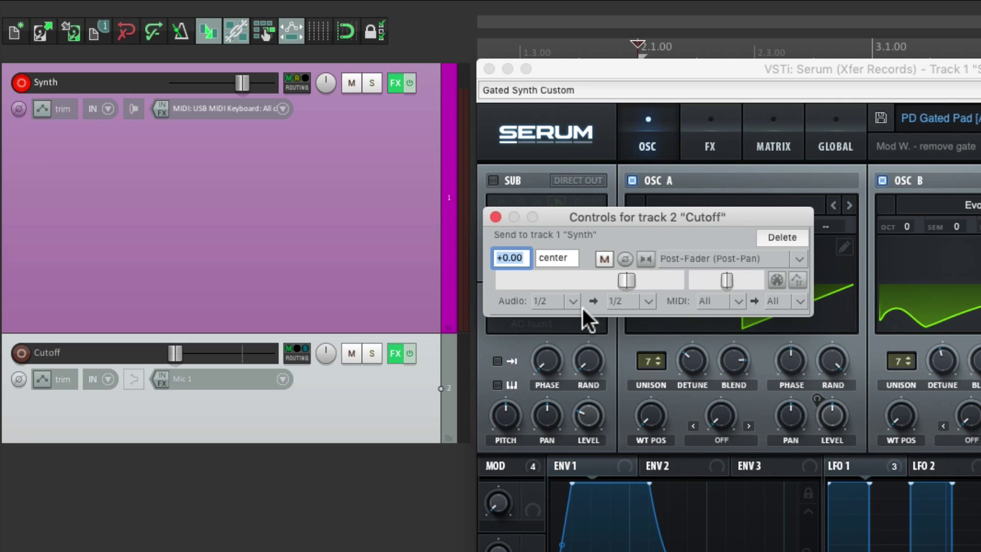
click(648, 301)
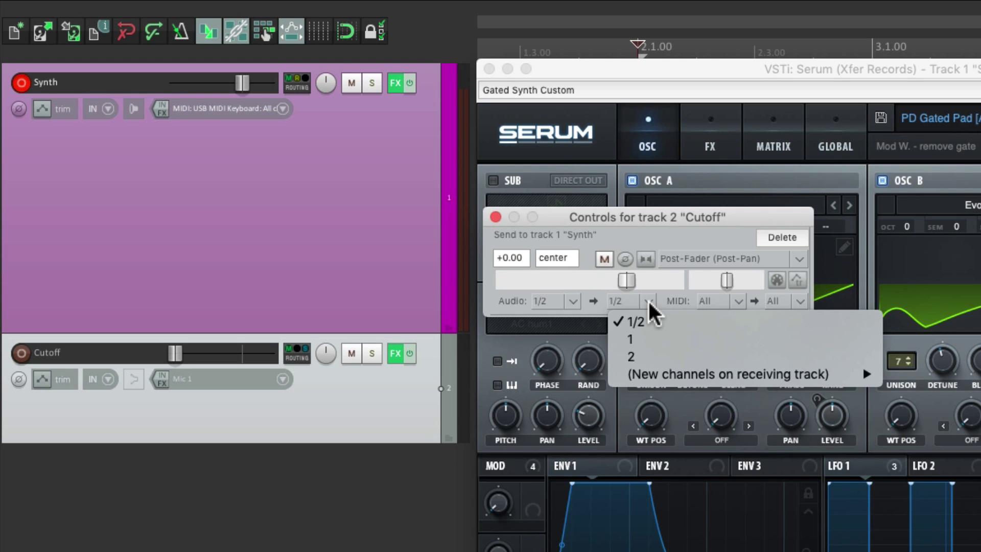
mouse_move(648, 376)
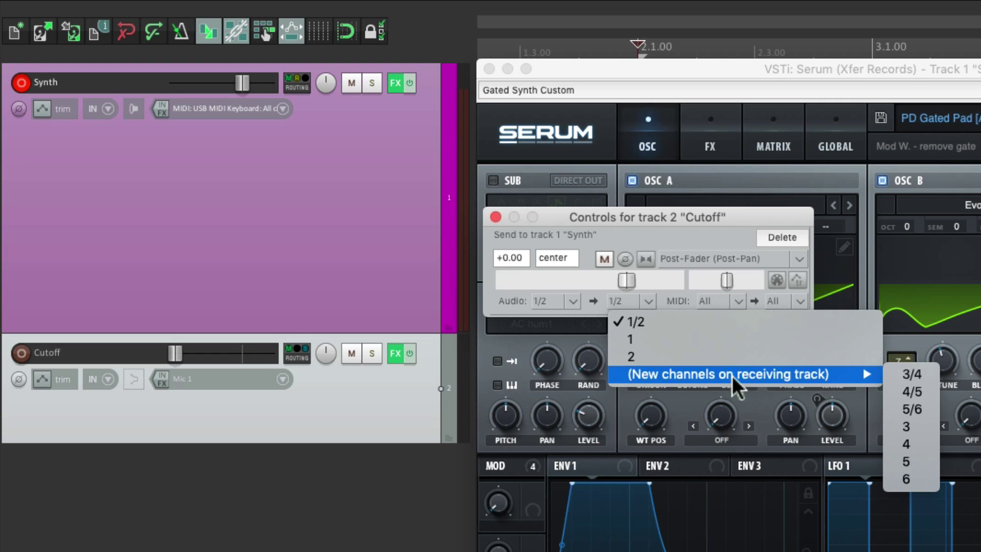
click(929, 373)
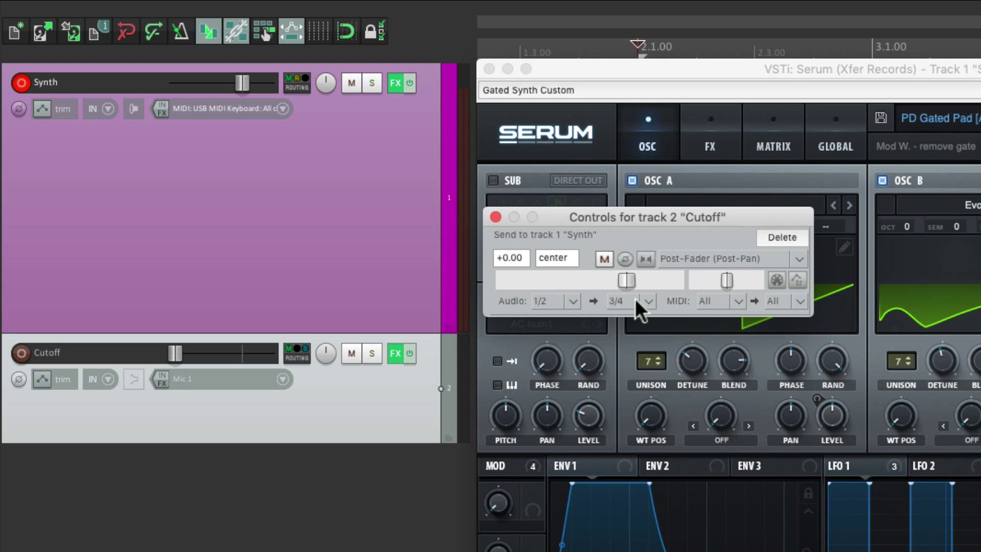
click(738, 301)
click(737, 318)
click(495, 216)
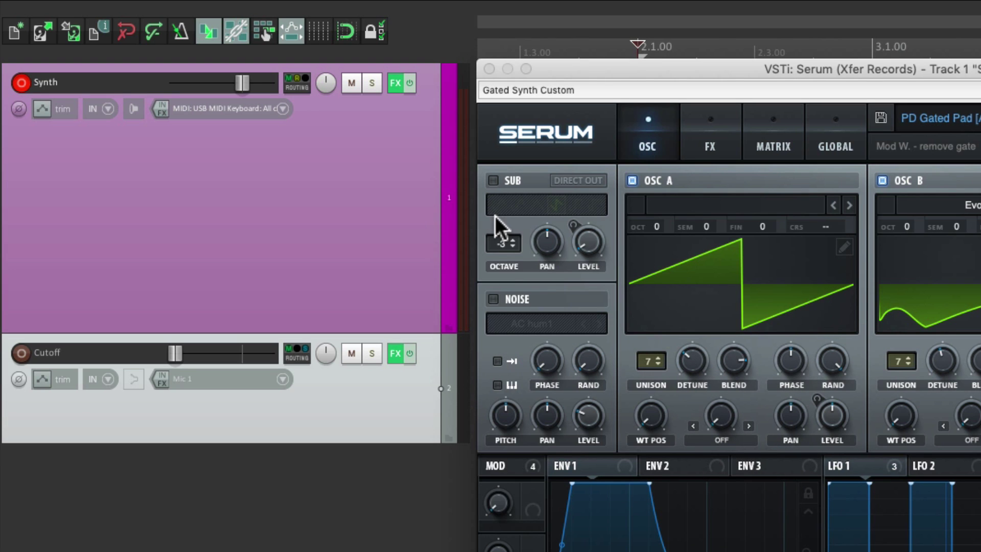
Step: Turn off the Cutoff track's Master send in its routing window
click(299, 351)
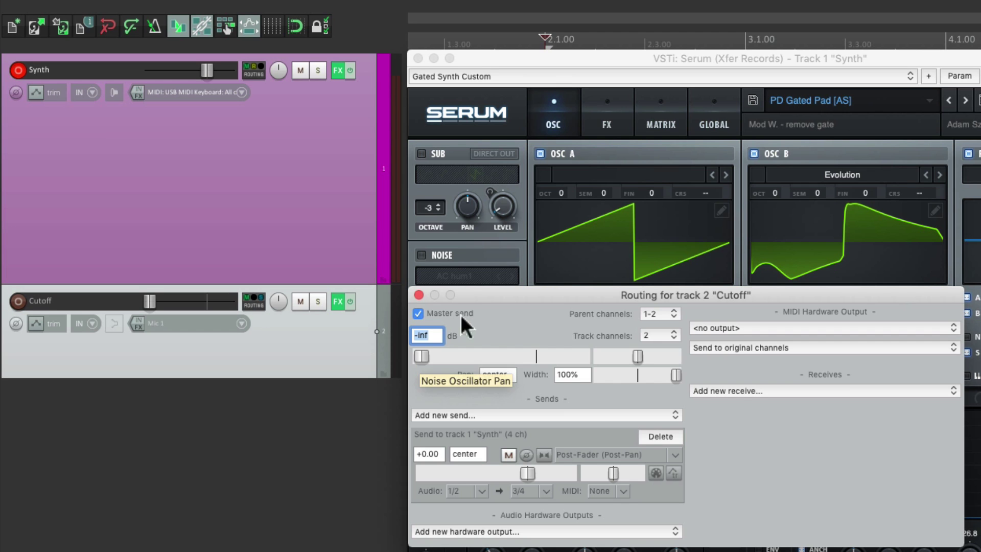
click(416, 312)
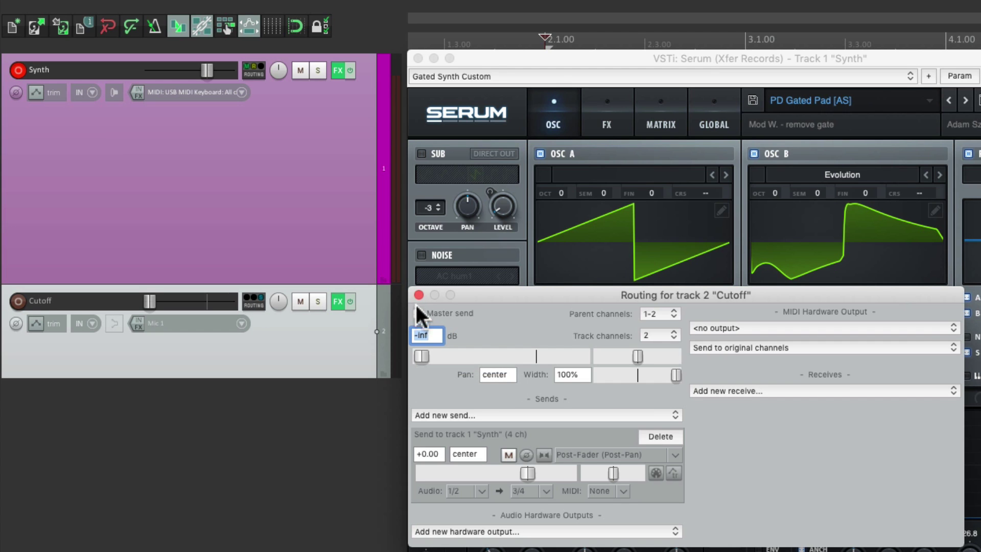
click(419, 296)
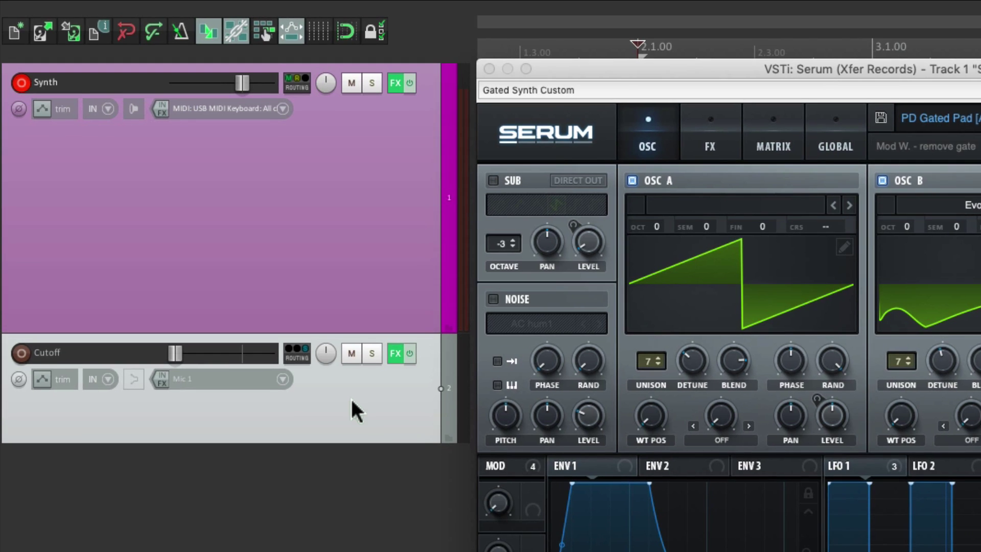
Step: Reset the Cutoff fader to 0 dB, testing a sweep in between
double_click(175, 353)
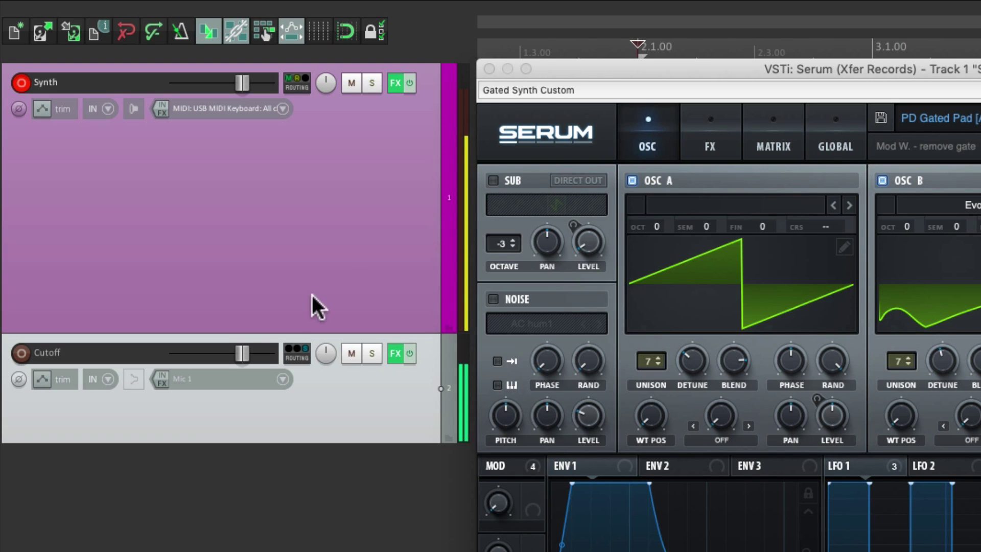
drag(246, 349, 207, 351)
double_click(205, 353)
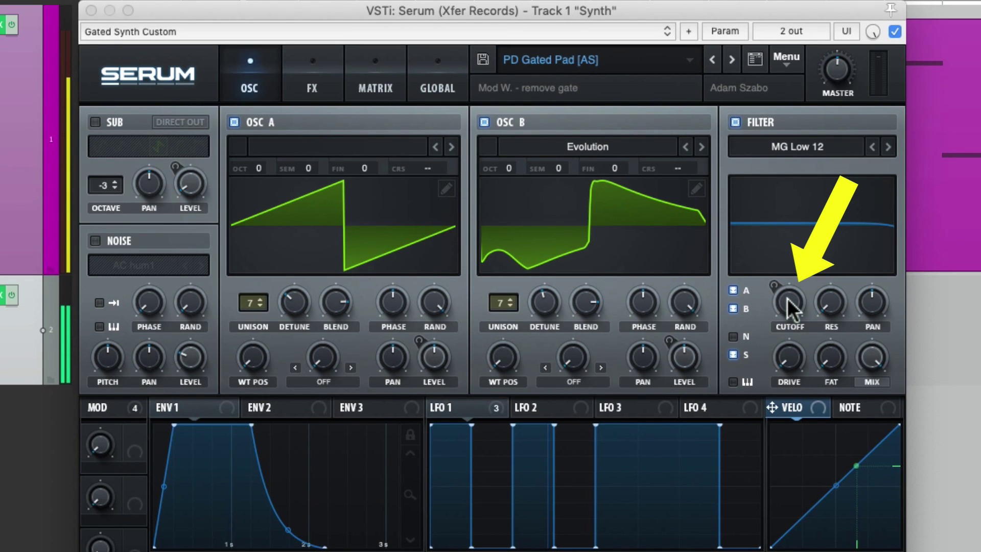
Step: Open Parameter modulation/MIDI link for Serum's last-touched Fil Cutoff parameter
click(726, 31)
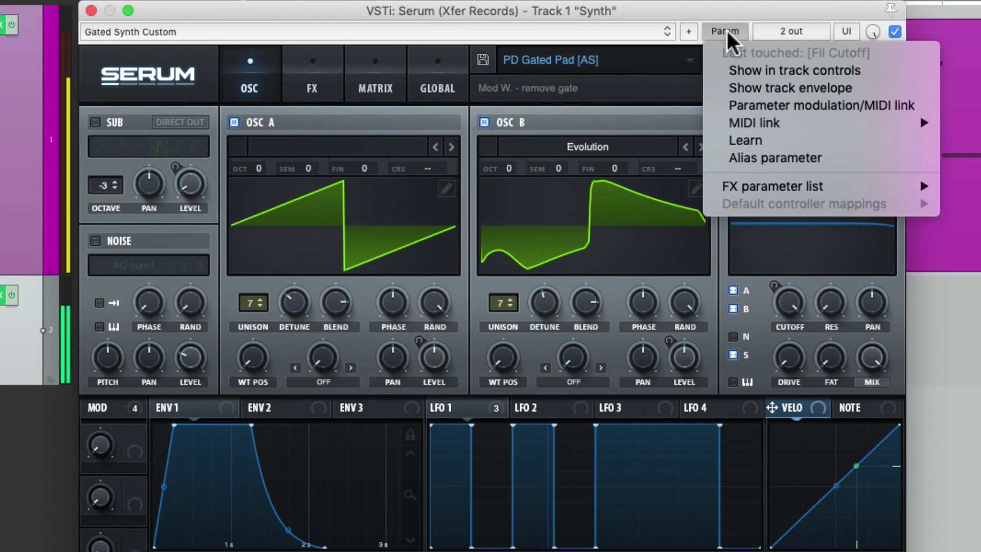
click(716, 104)
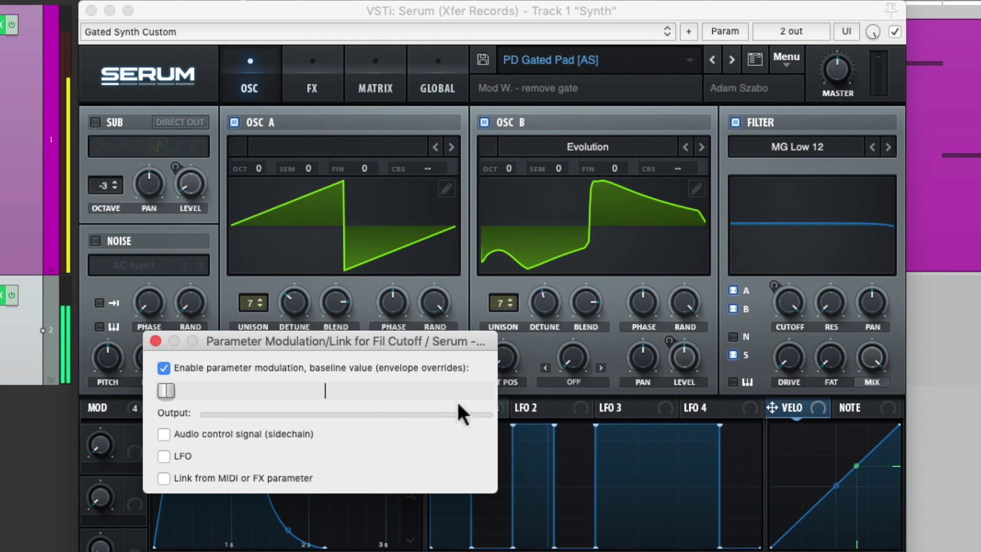
Step: Drive Fil Cutoff from the audio sidechain on channels 3+4 at -60 dB minimum, testing with the Cutoff fader
click(162, 435)
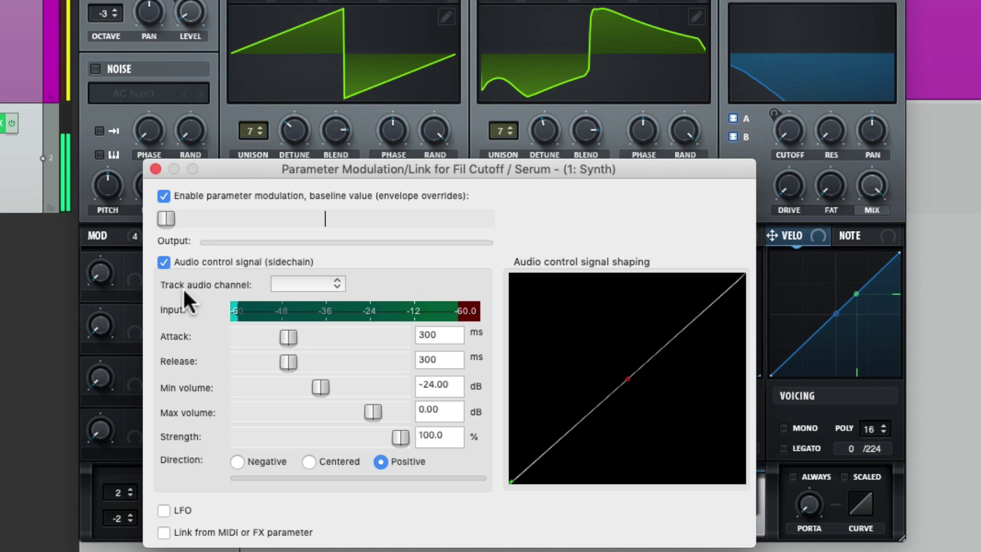
click(273, 284)
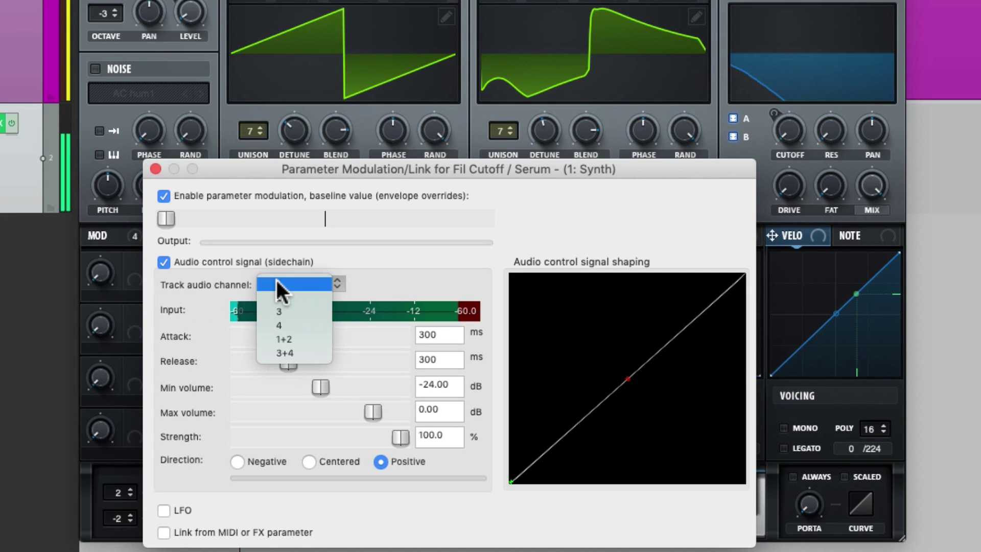
click(325, 360)
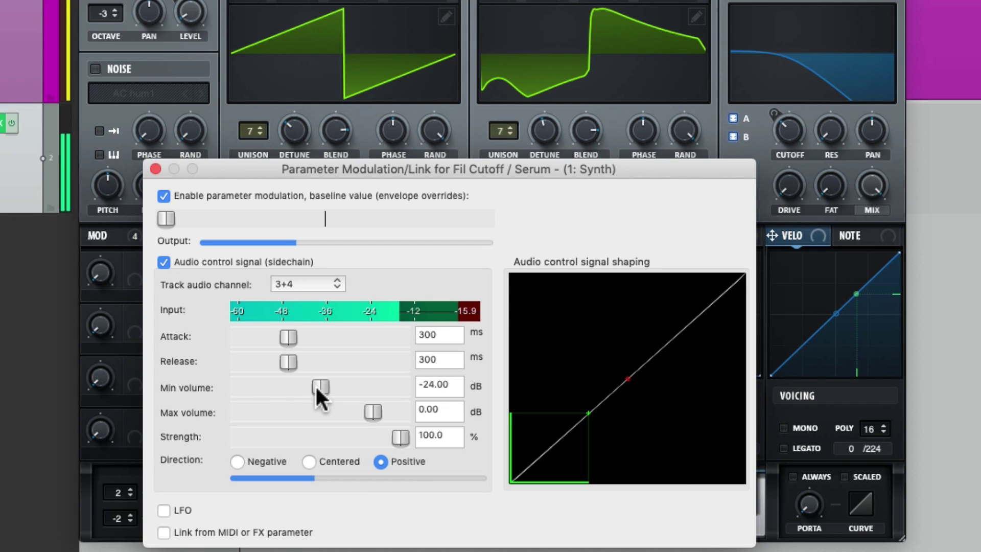
drag(317, 388, 167, 403)
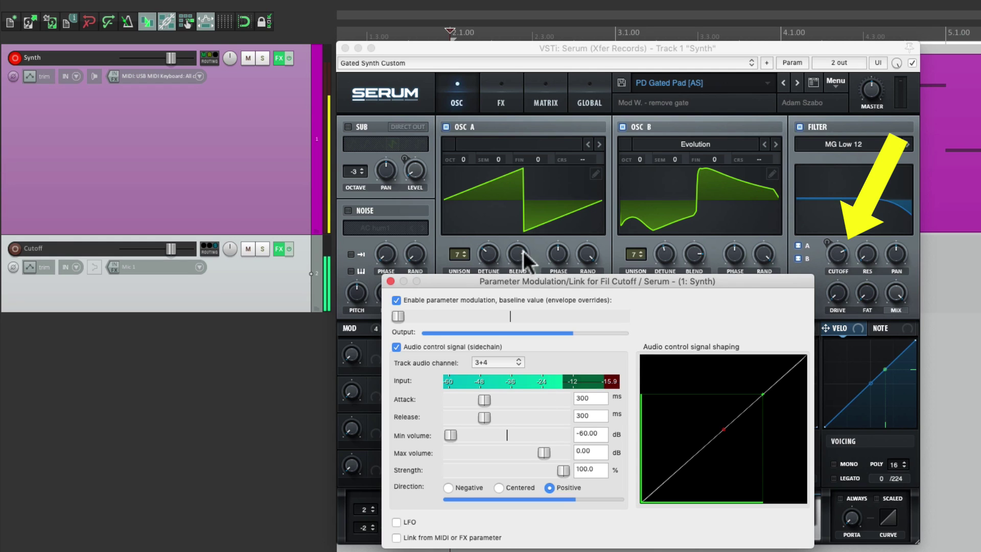
mouse_move(172, 247)
mouse_down()
mouse_move(189, 248)
mouse_move(79, 255)
mouse_move(197, 248)
mouse_move(145, 248)
mouse_move(185, 247)
mouse_up()
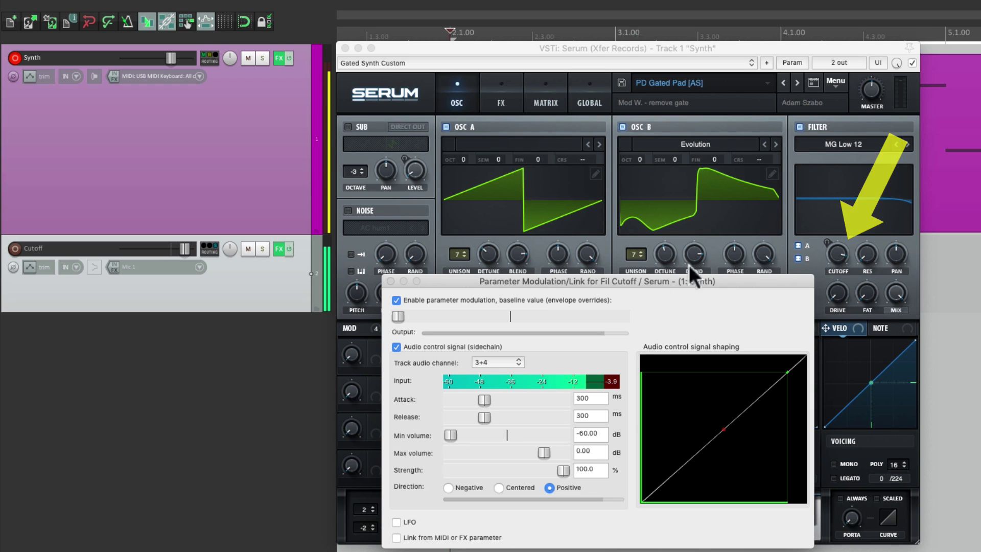
Step: Close the modulation window, duplicate the Cutoff track, and rename the copy Res
click(390, 282)
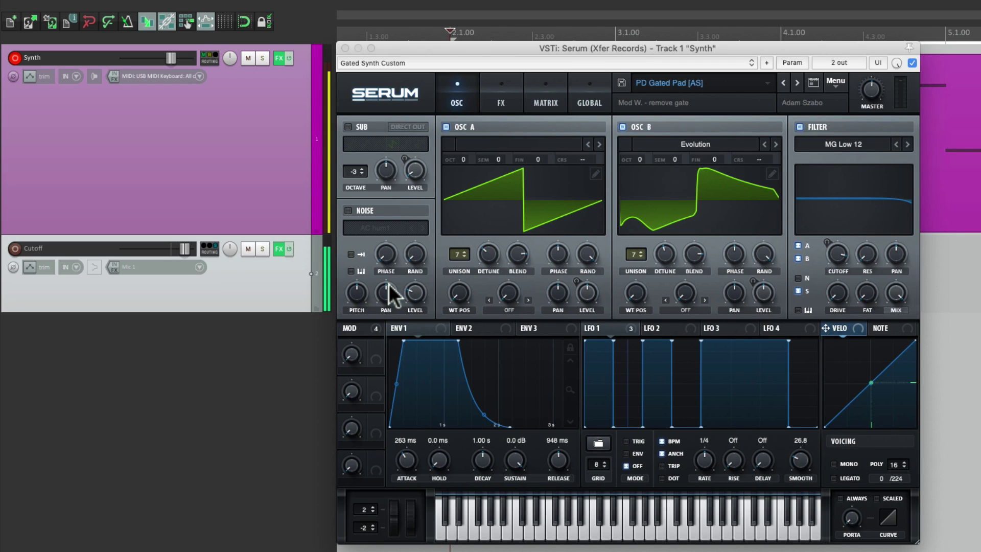
right_click(237, 278)
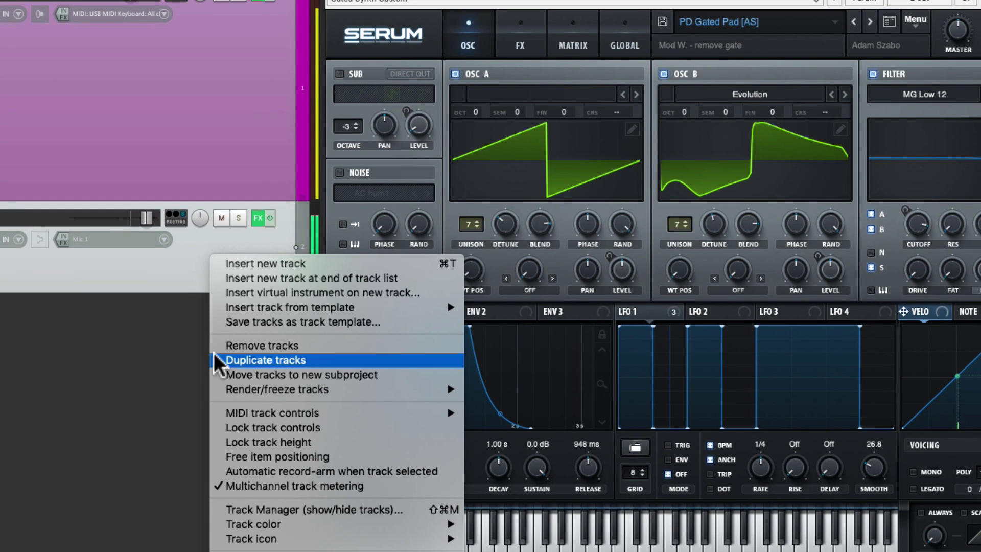
click(216, 360)
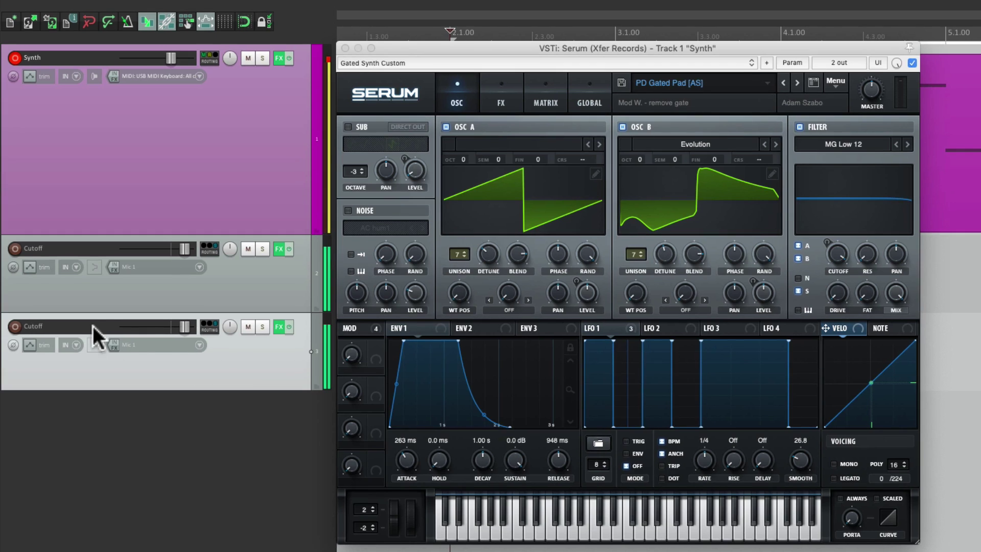
double_click(84, 323)
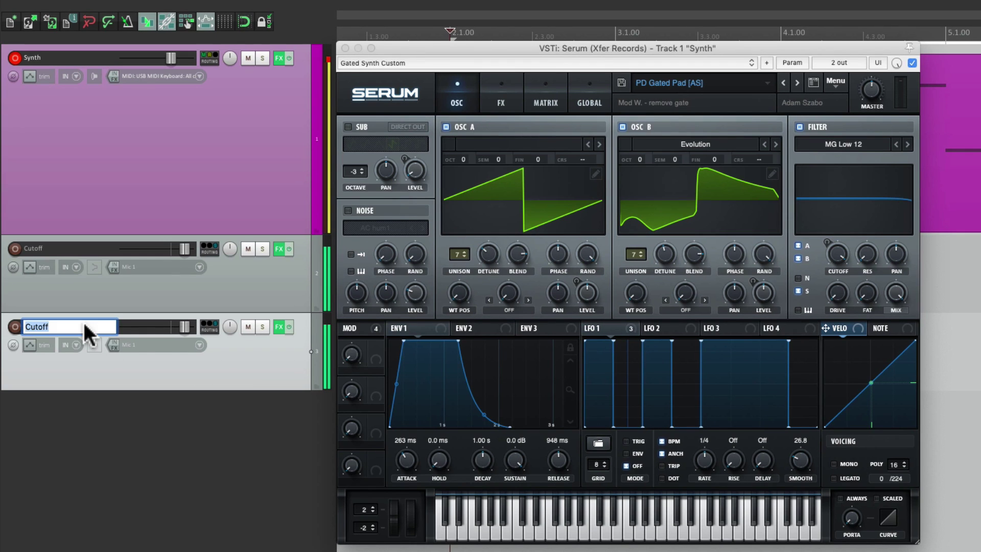
text(Res)
key(Return)
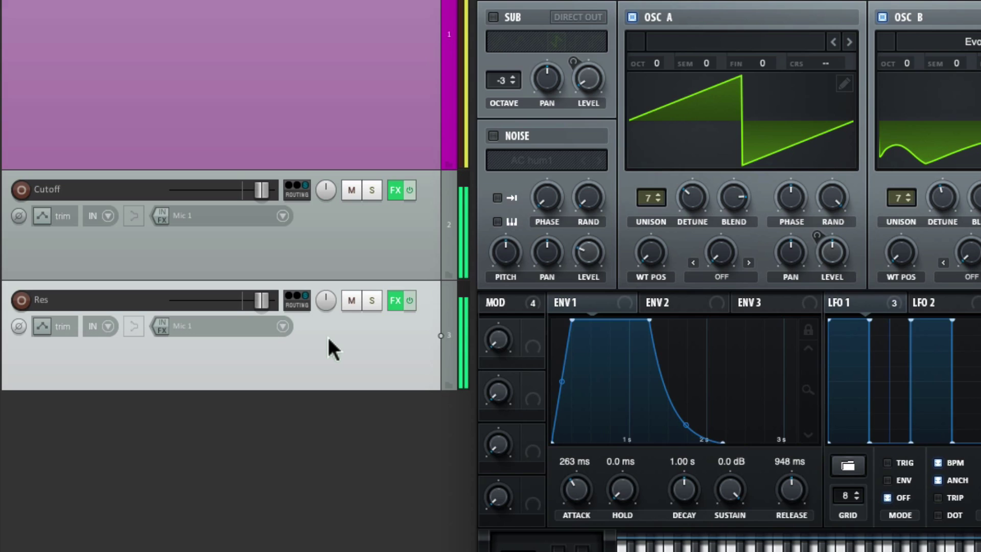
Step: Retarget the Res send to new channels 5/6 on Synth and close the routing window
click(297, 302)
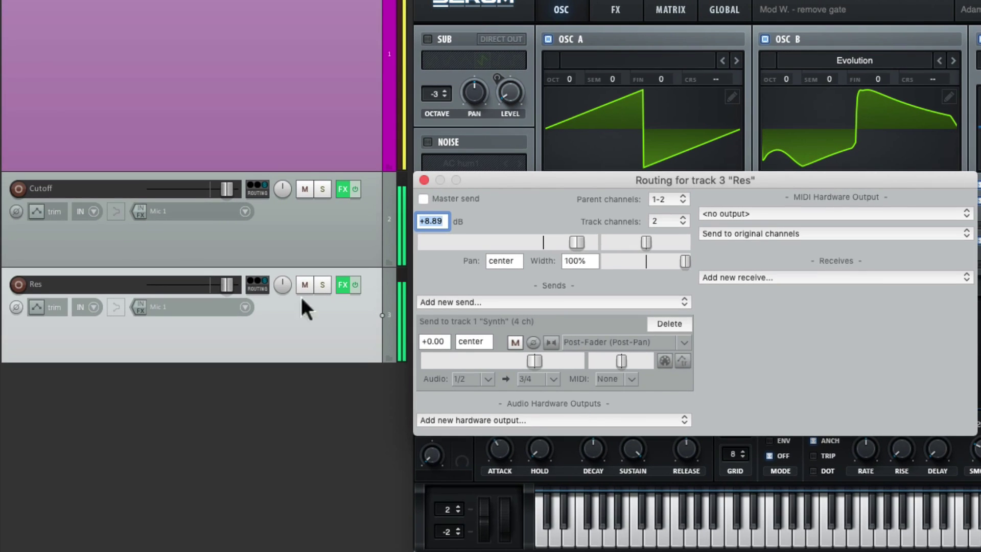
click(552, 379)
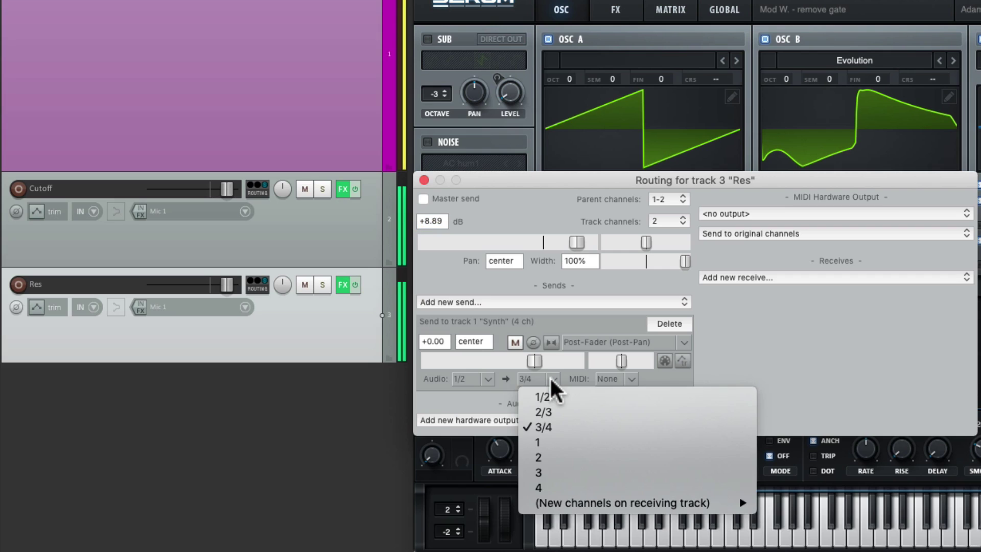
mouse_move(550, 500)
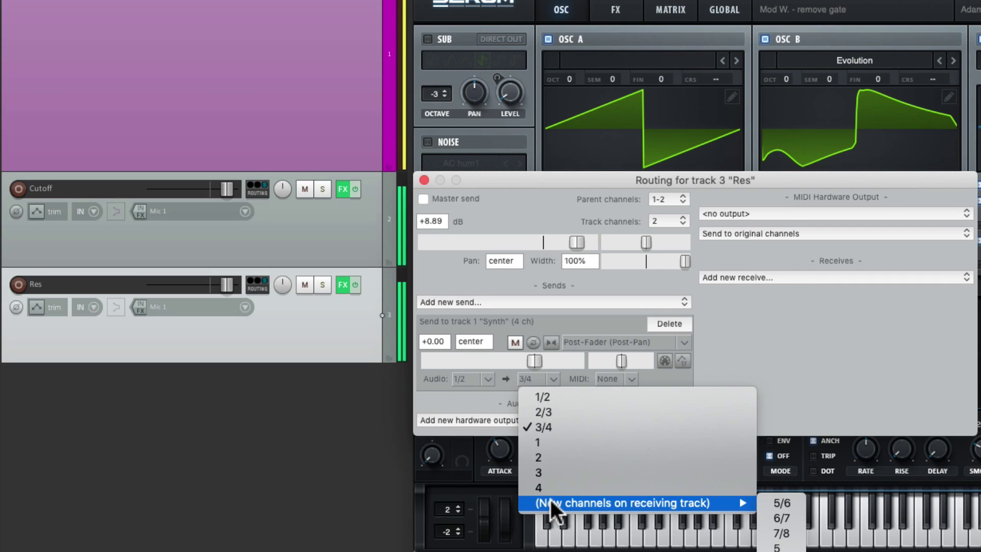
click(768, 502)
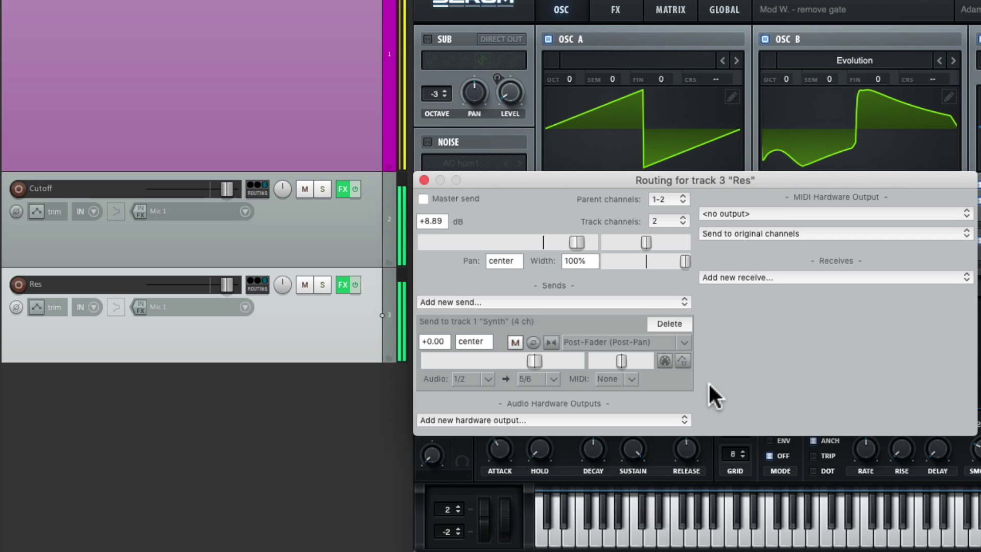
click(424, 179)
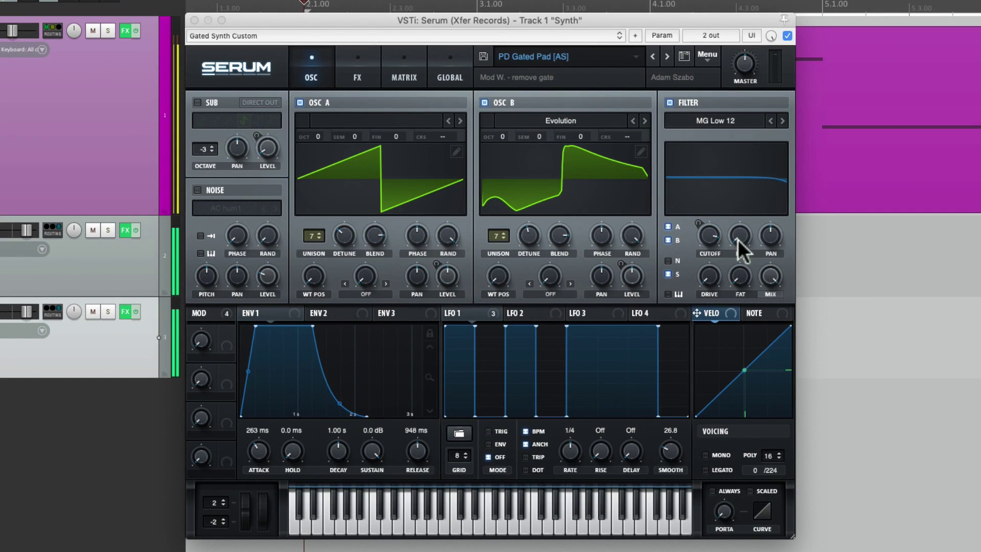
Step: Set Fil Reso to follow the audio sidechain on channels 5+6 with -60 dB minimum volume
click(659, 35)
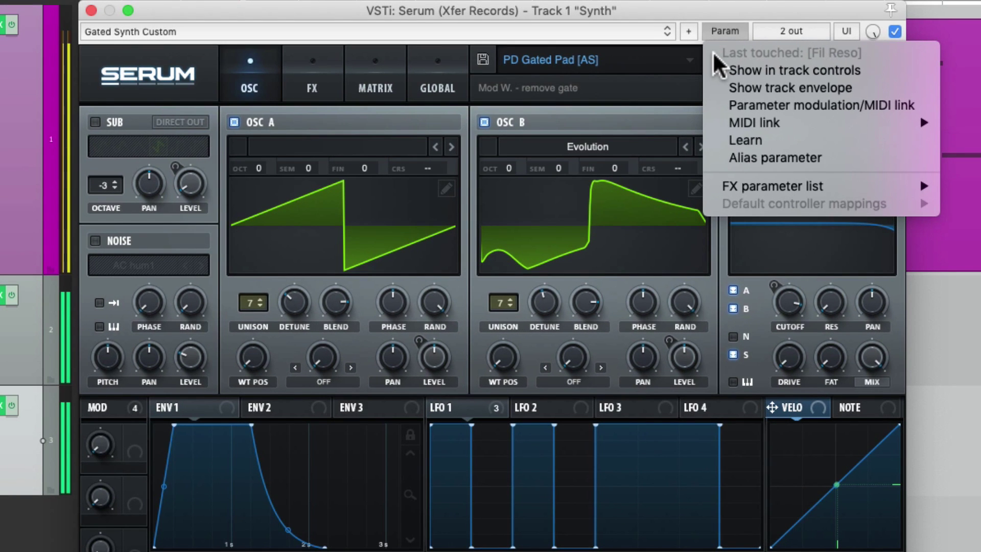
click(715, 108)
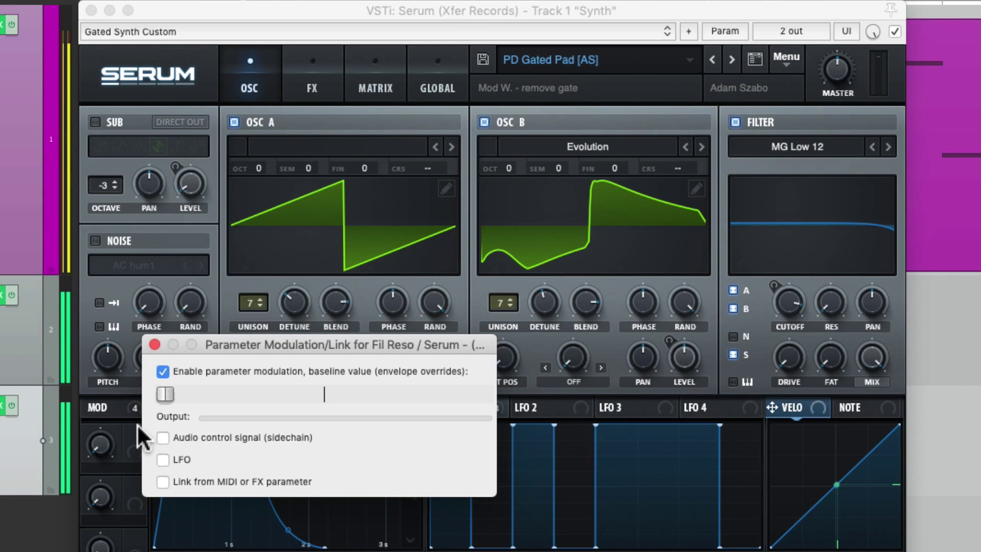
click(159, 437)
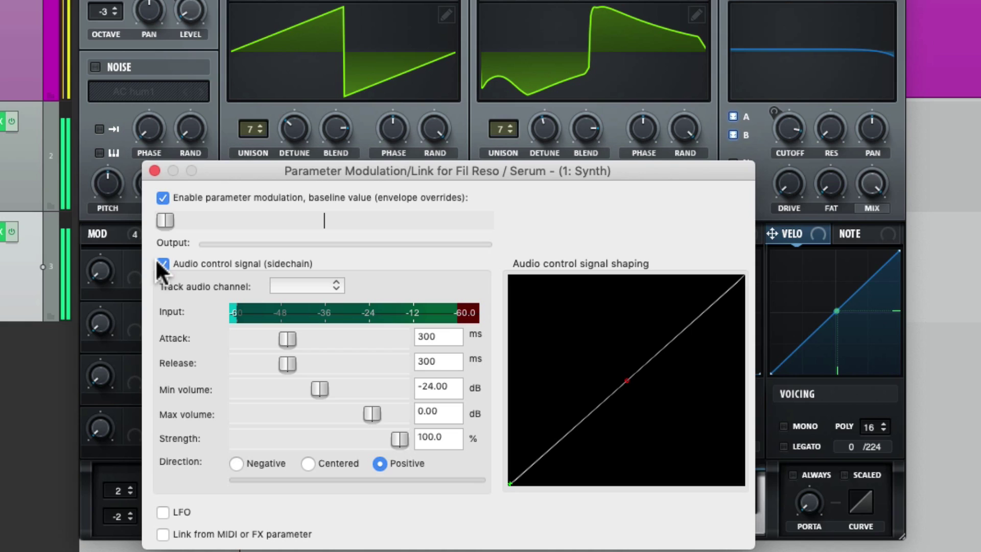
click(297, 286)
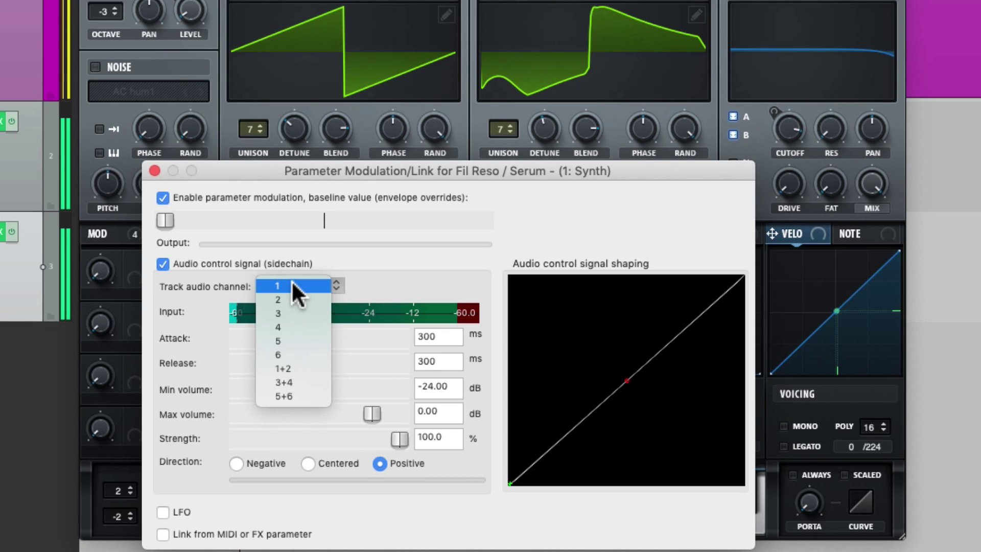
click(311, 398)
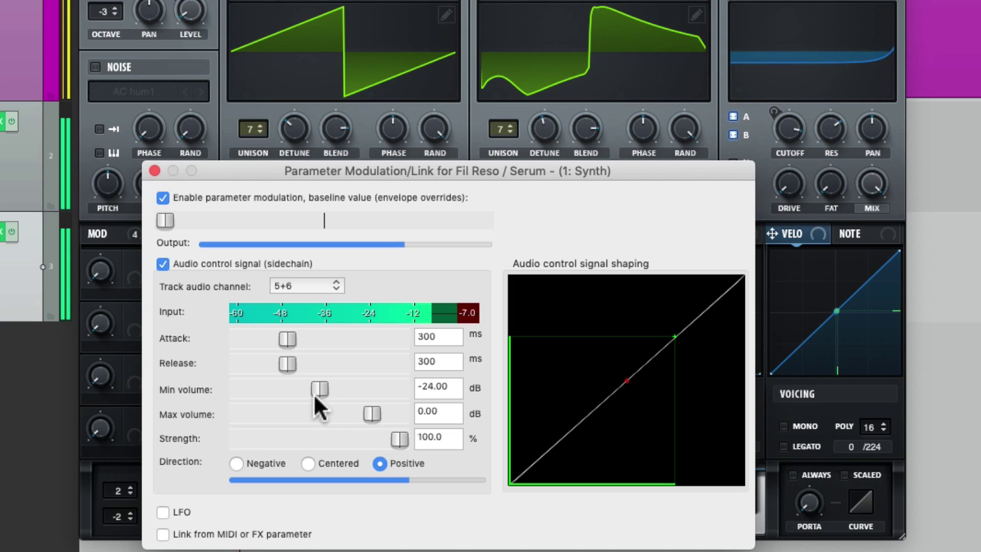
drag(307, 388, 219, 400)
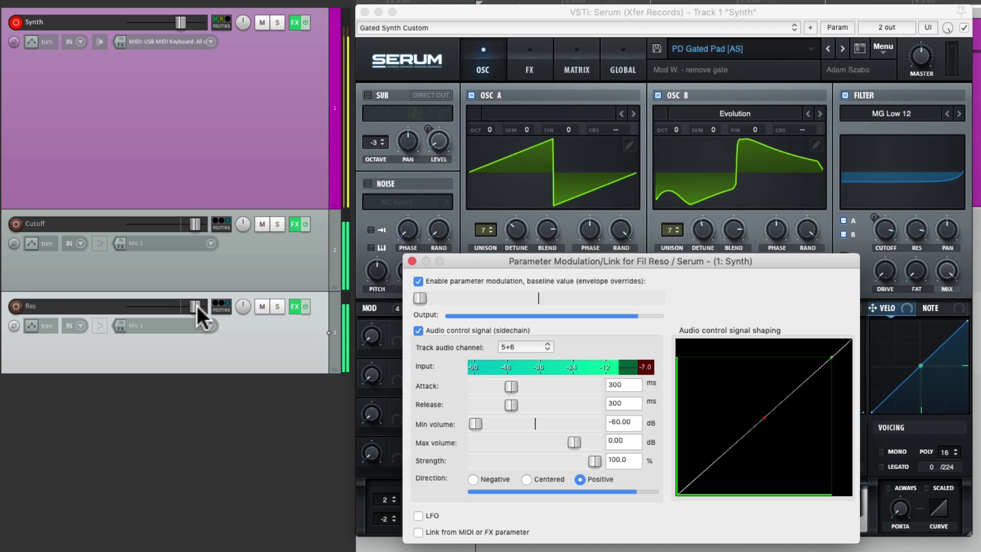
Step: Test the modulation by sweeping the Res and Cutoff faders up and down
drag(197, 306, 177, 315)
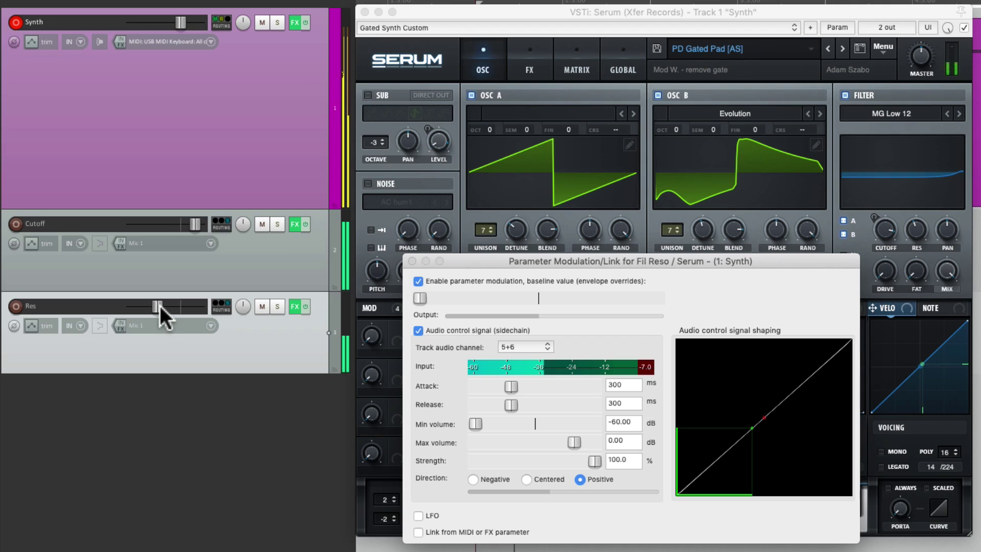
drag(159, 306, 195, 305)
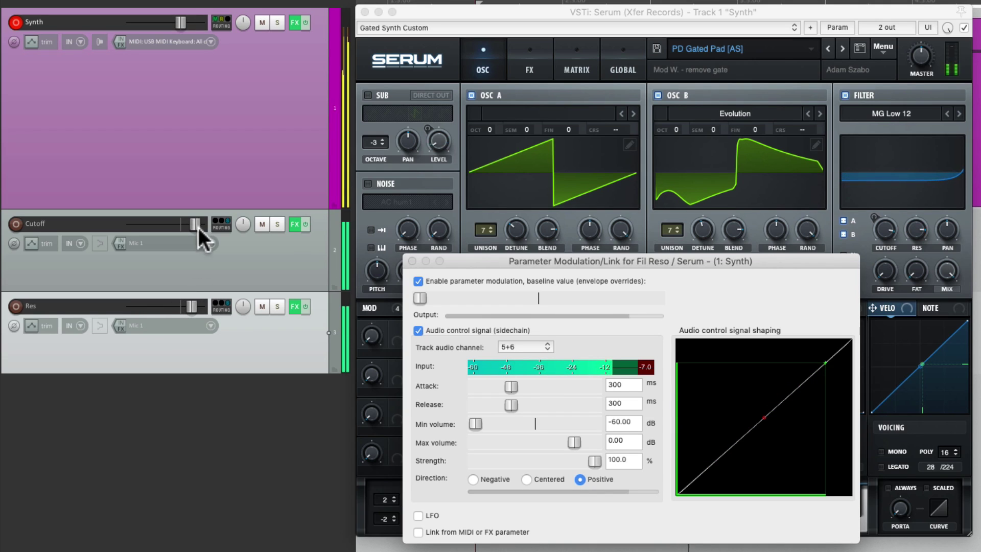
drag(193, 225, 167, 223)
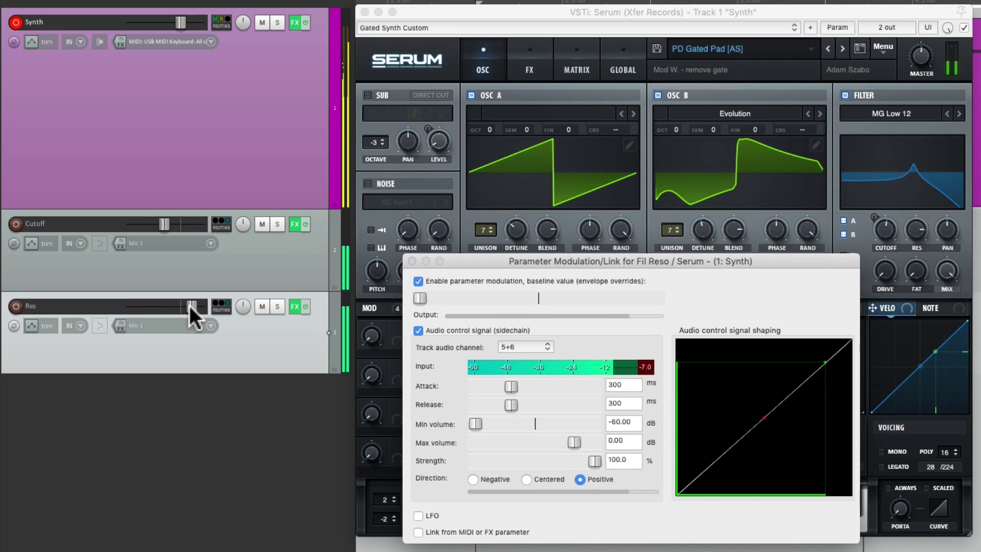
mouse_move(190, 306)
mouse_down()
mouse_move(139, 306)
mouse_move(192, 307)
mouse_up()
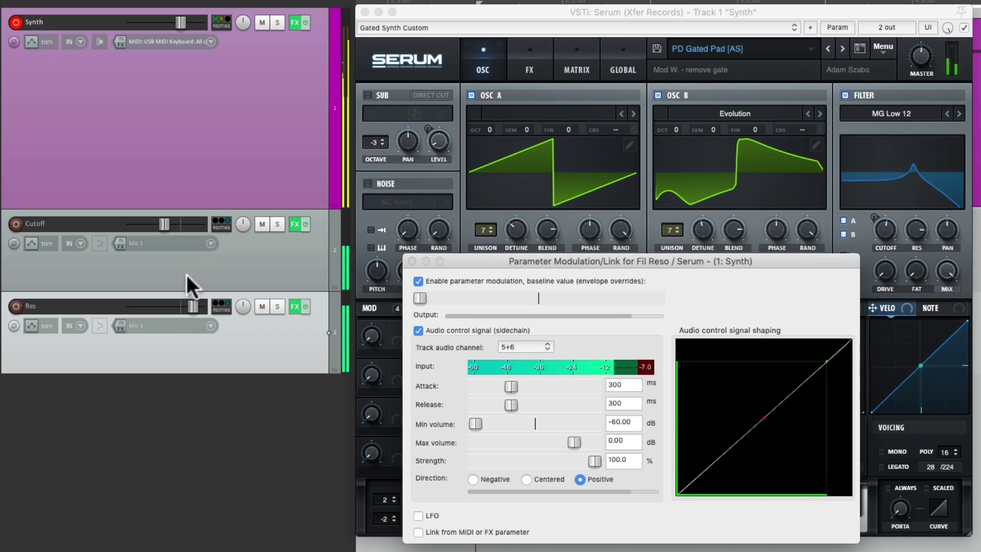
drag(165, 225, 183, 223)
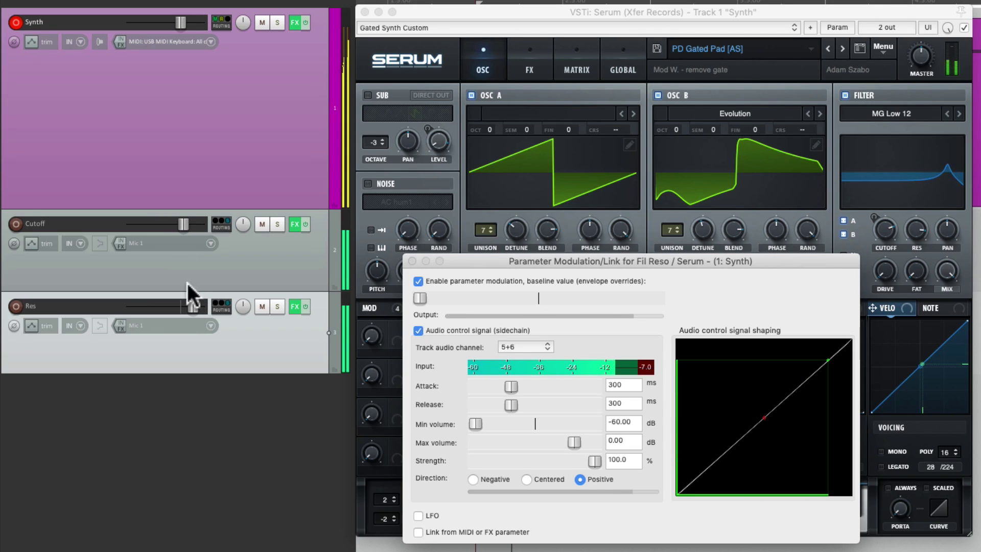
mouse_move(191, 305)
mouse_down()
mouse_move(148, 308)
mouse_move(180, 306)
mouse_up()
mouse_move(181, 225)
mouse_down()
mouse_move(149, 225)
mouse_move(176, 223)
mouse_up()
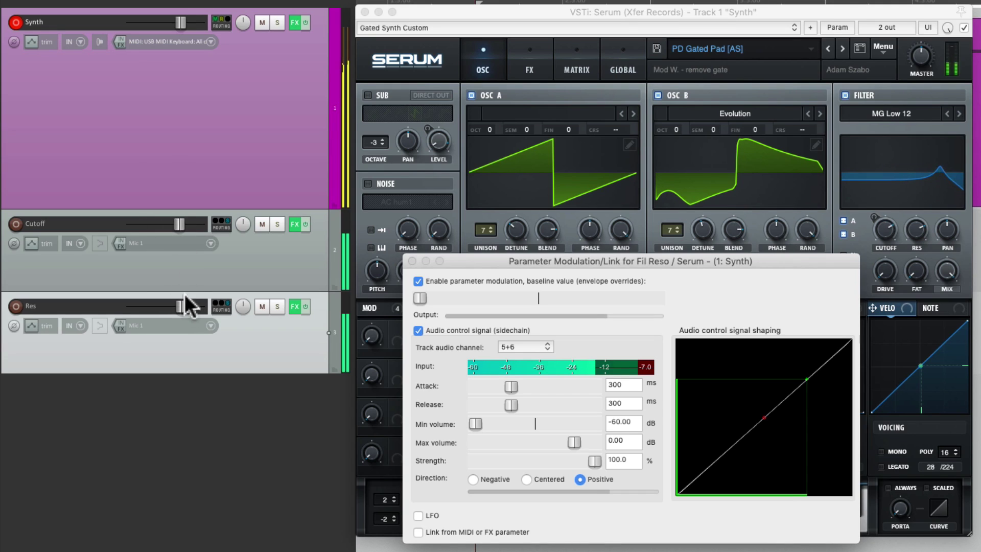
drag(184, 308, 180, 308)
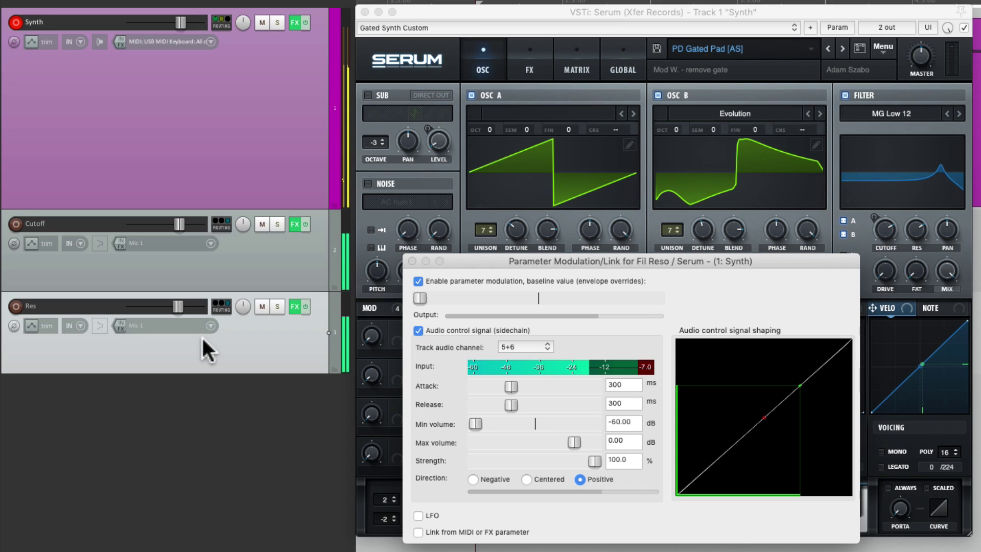
Step: Close the resonance modulation window, duplicate the Res track, and name it Pan
click(411, 261)
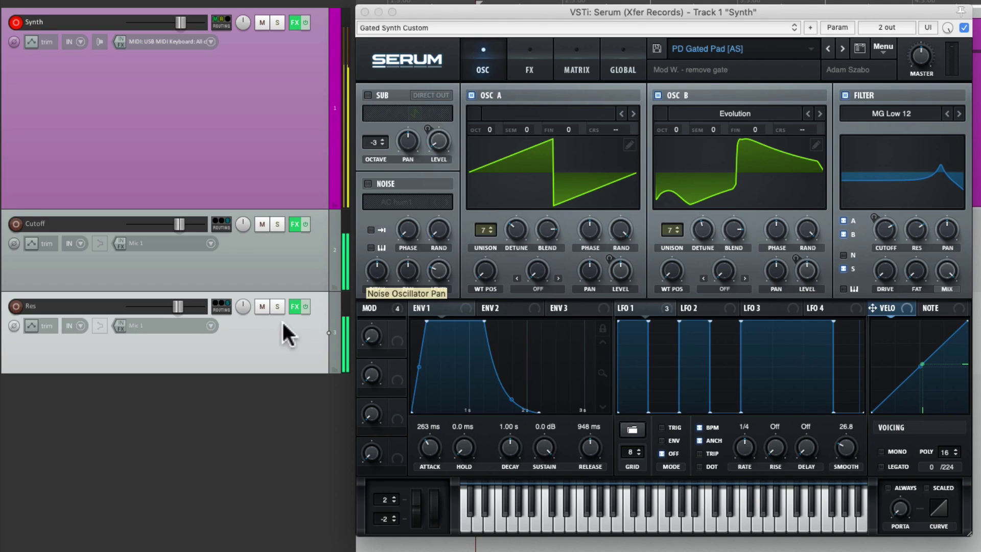
right_click(246, 333)
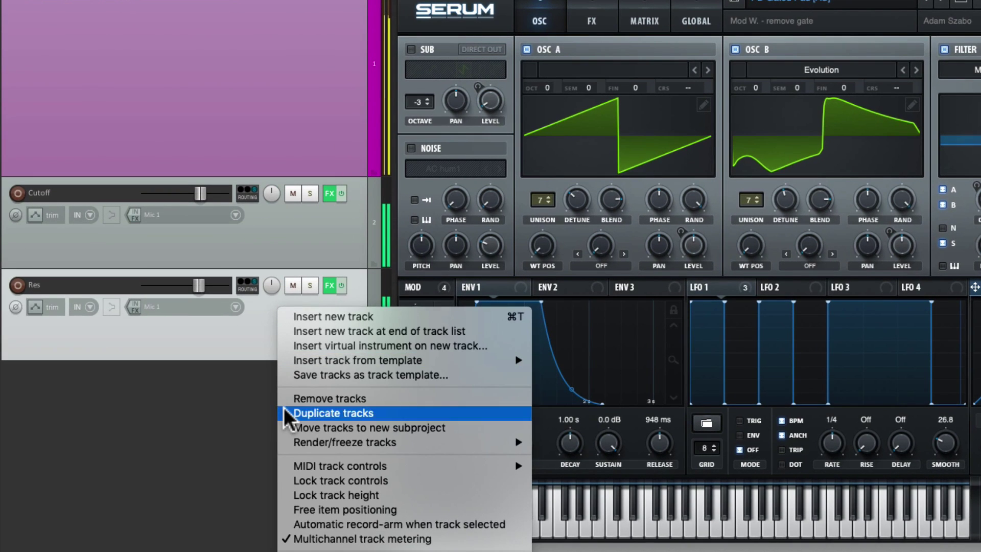
click(280, 414)
double_click(124, 376)
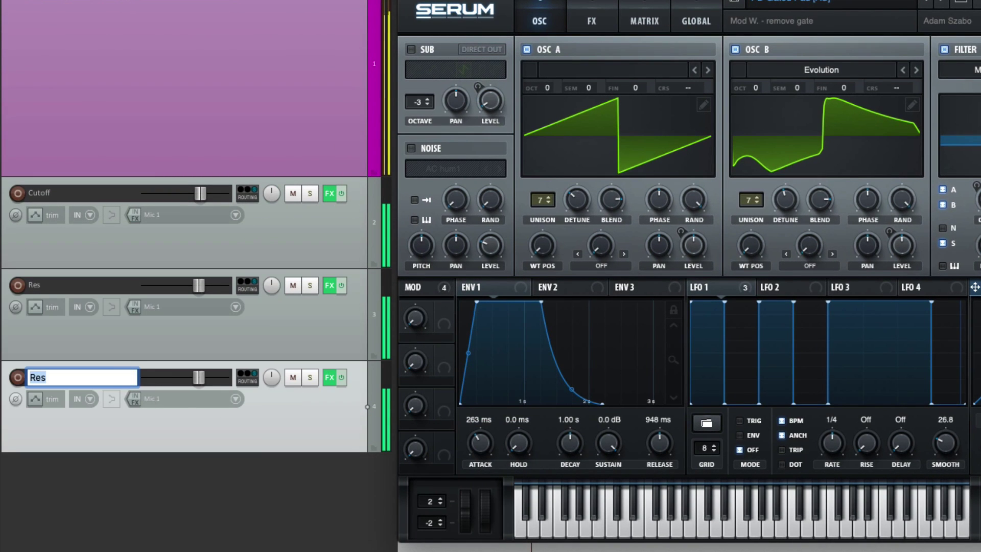
text(Pan)
key(Return)
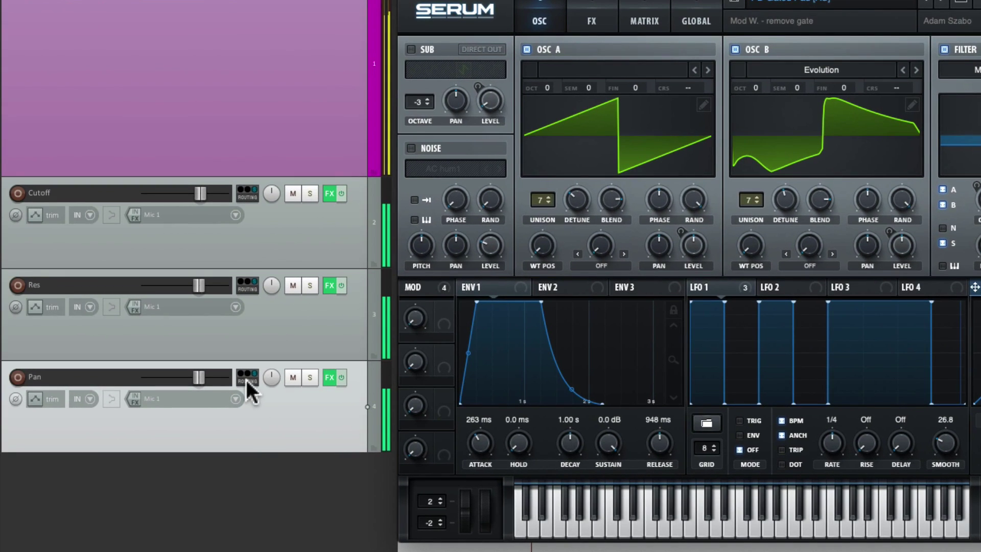
Step: Route the Pan track's send into new channels 7/8 on Synth
click(246, 379)
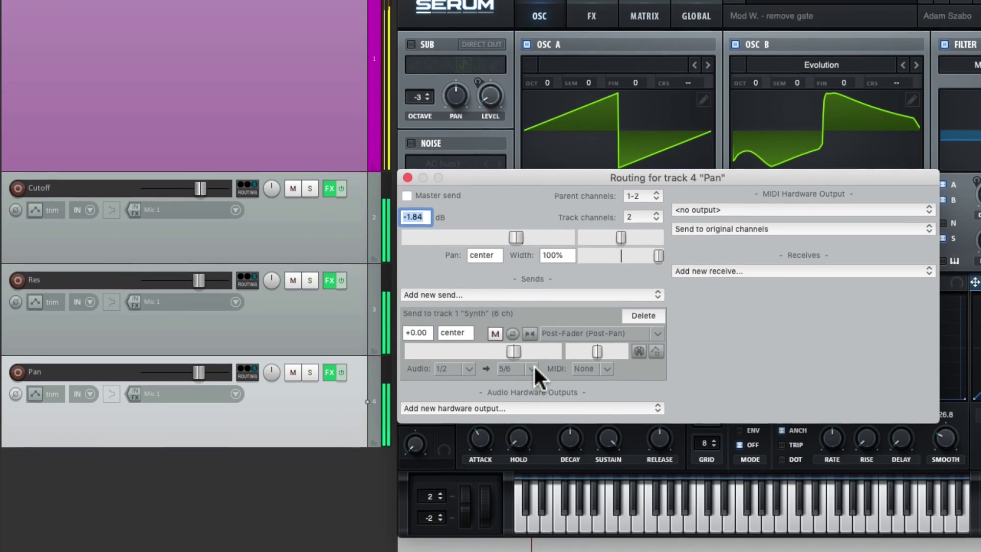
click(534, 373)
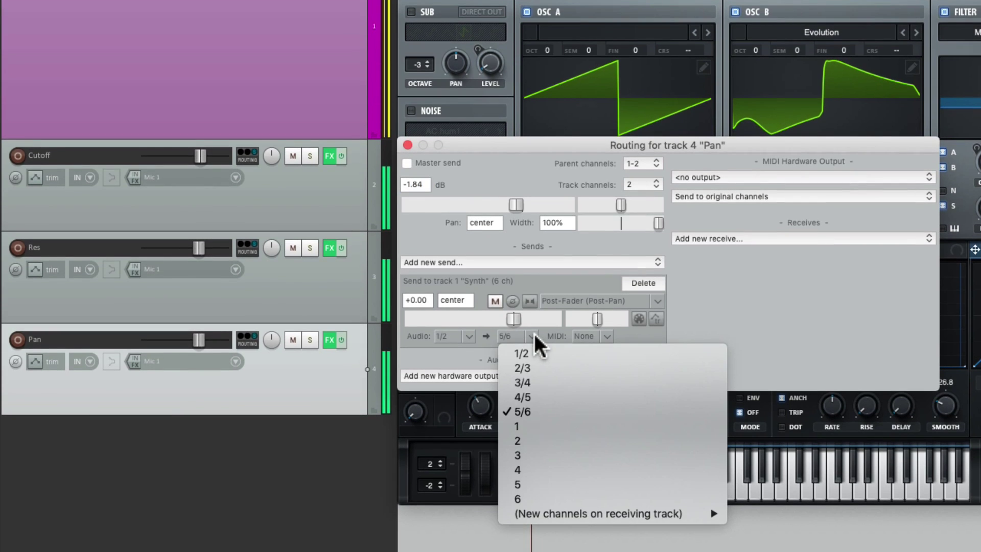
mouse_move(517, 515)
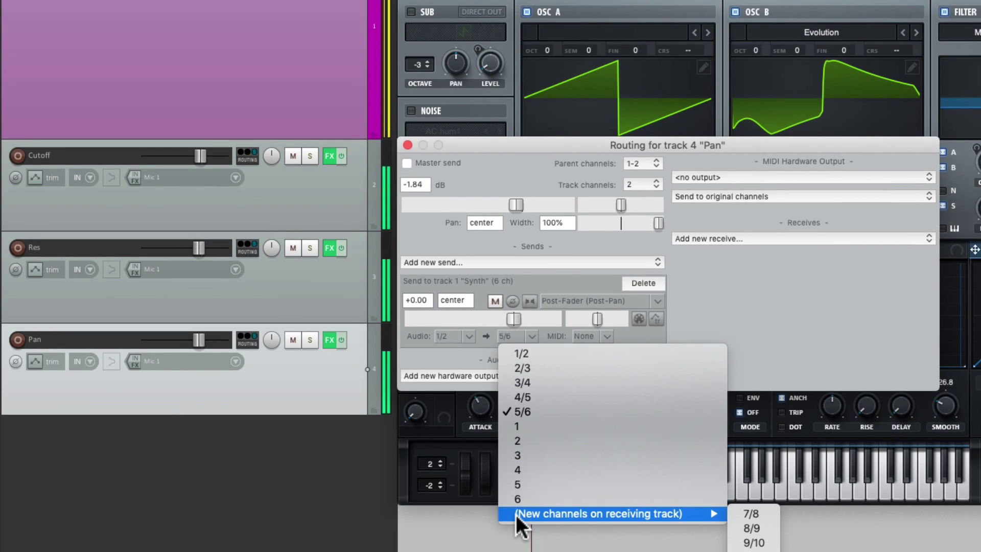
click(766, 514)
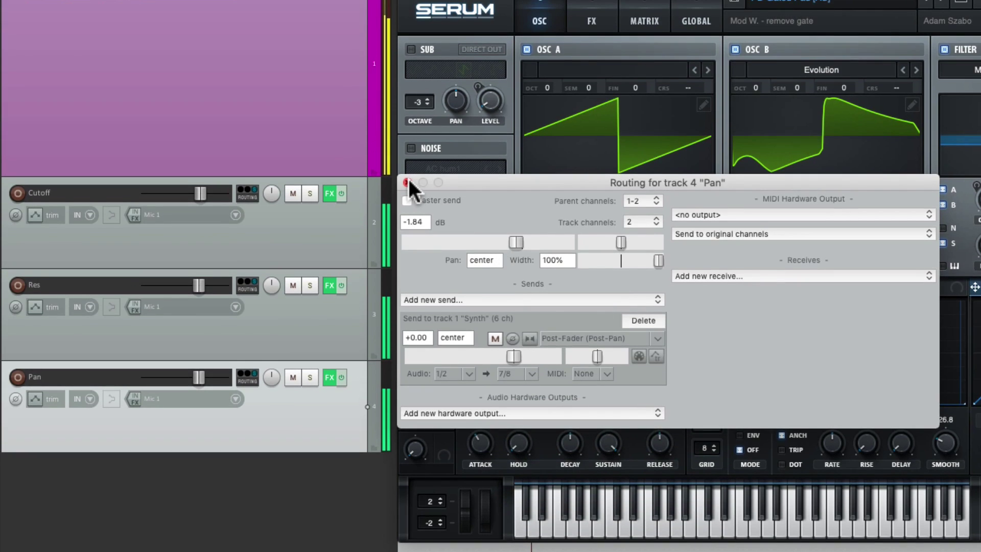
click(408, 182)
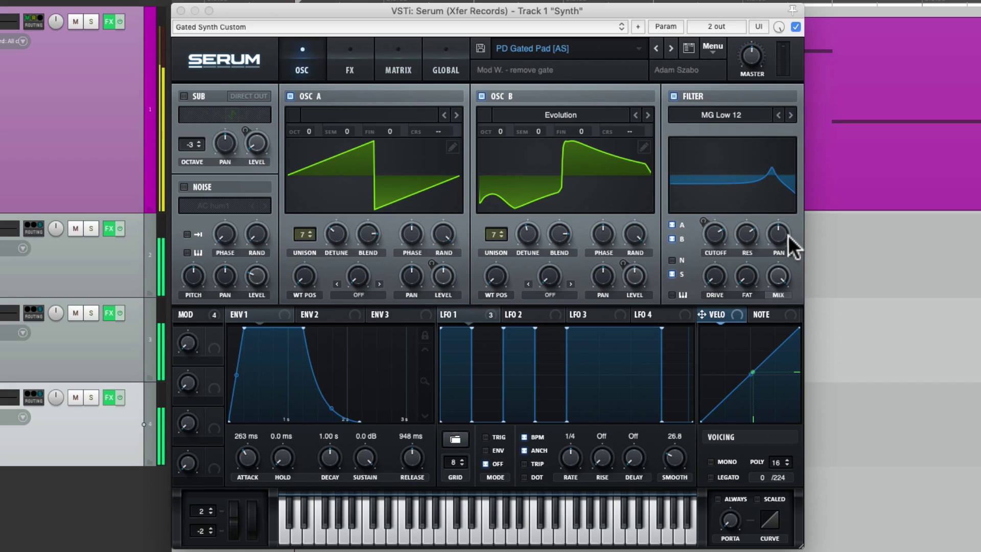
Step: Modulate Serum's Fil Stereo from sidechain audio on channels 7+8, minimum volume -60 dB
click(783, 235)
click(670, 26)
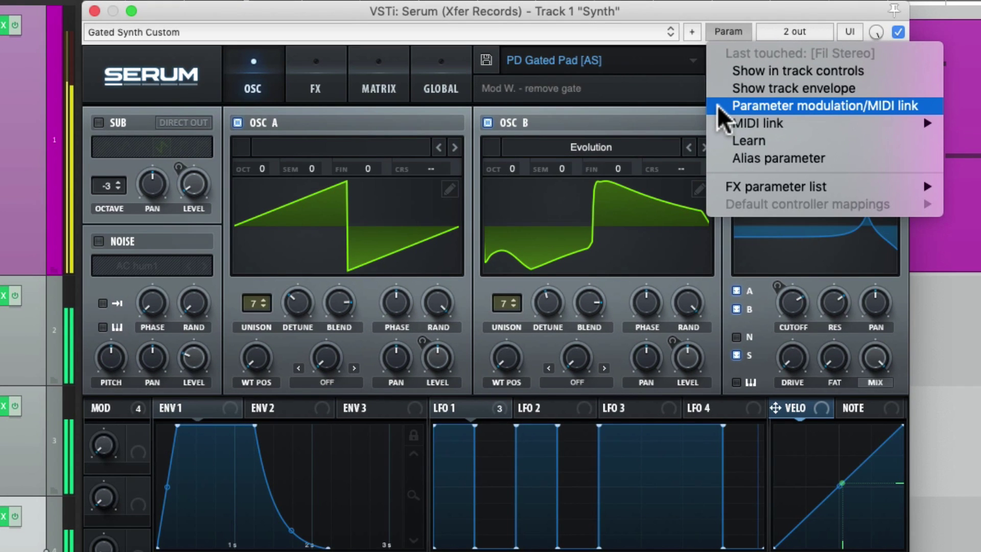
click(718, 108)
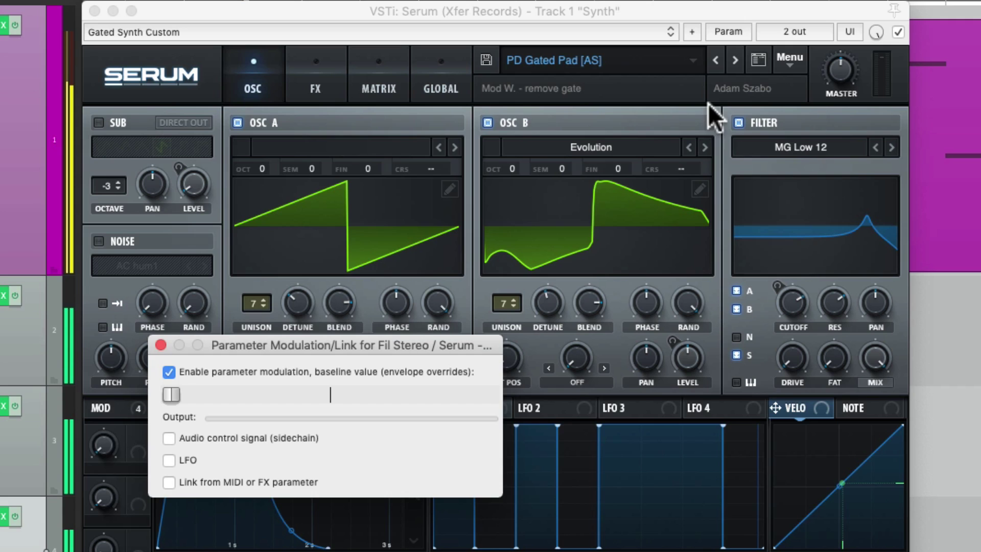
click(168, 438)
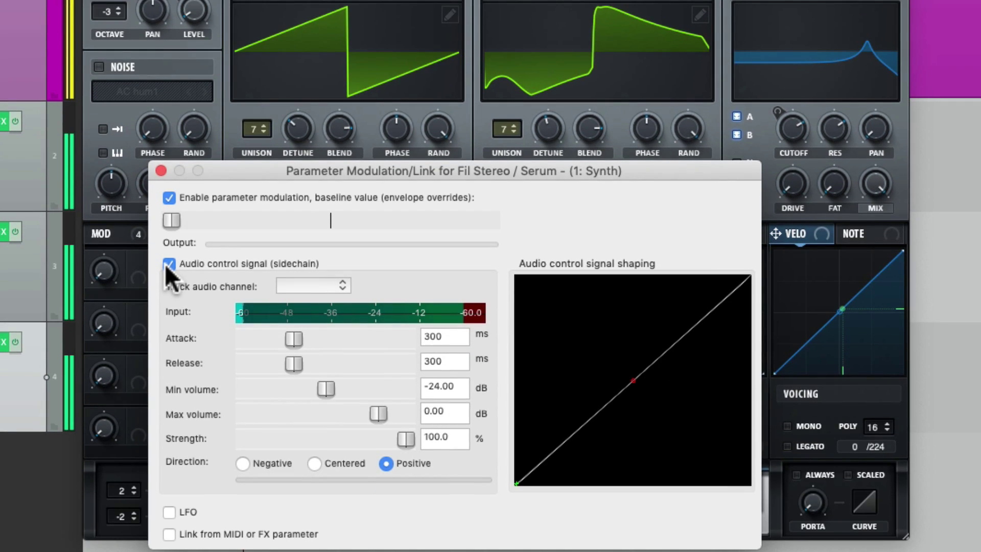
click(281, 288)
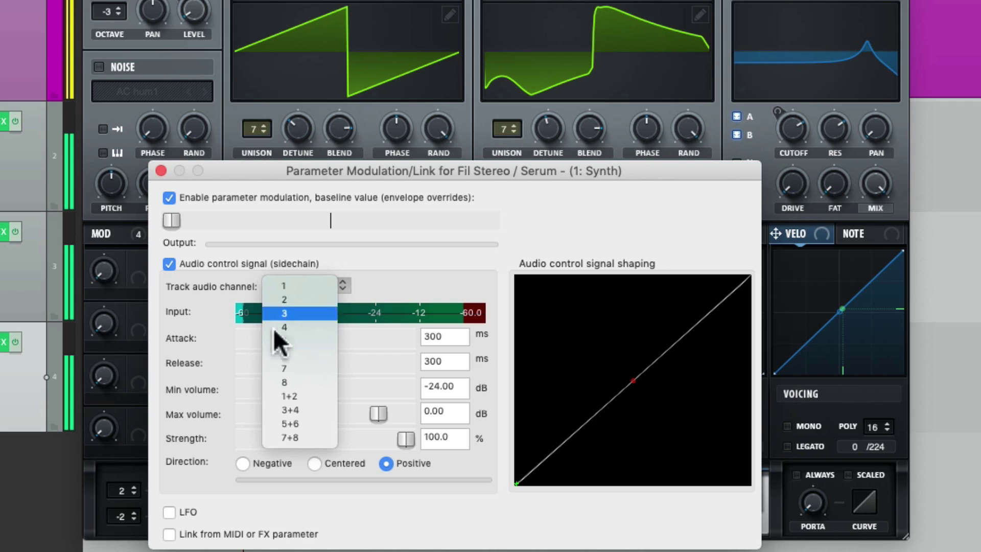
click(262, 439)
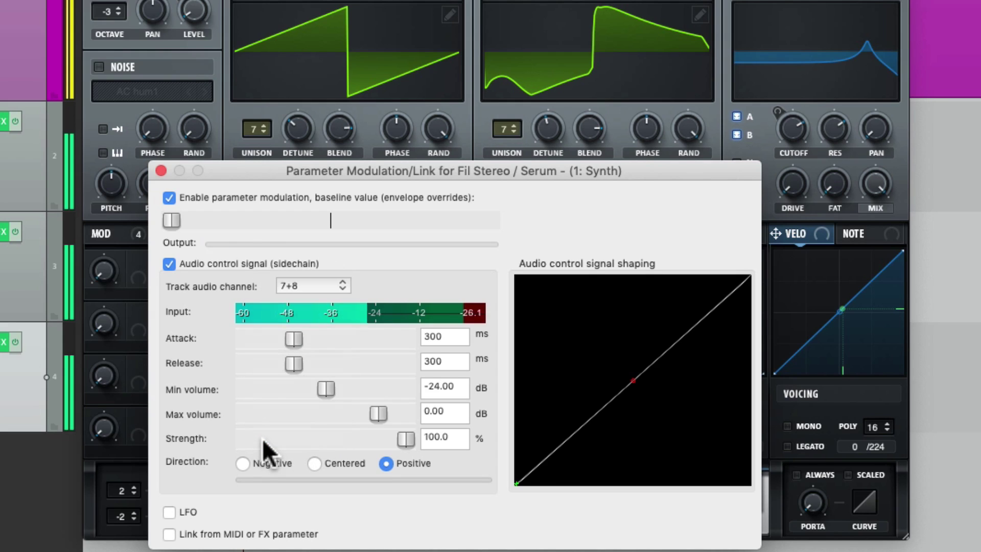
drag(317, 385, 212, 398)
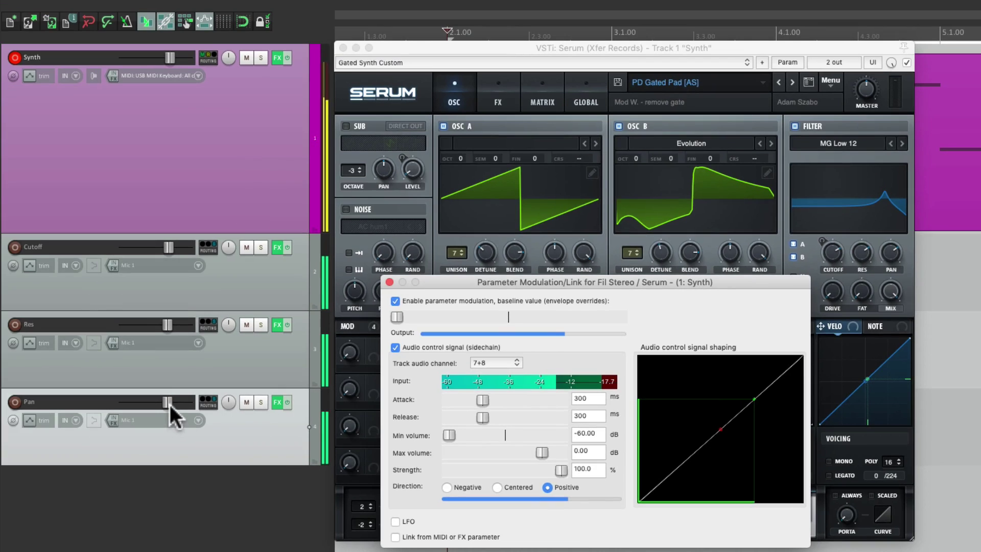
Step: Sweep the Pan, Res and Cutoff track faders, leaving Cutoff raised to open Serum's filter
mouse_move(168, 402)
mouse_down()
mouse_move(124, 403)
mouse_move(194, 403)
mouse_move(105, 400)
mouse_move(169, 402)
mouse_up()
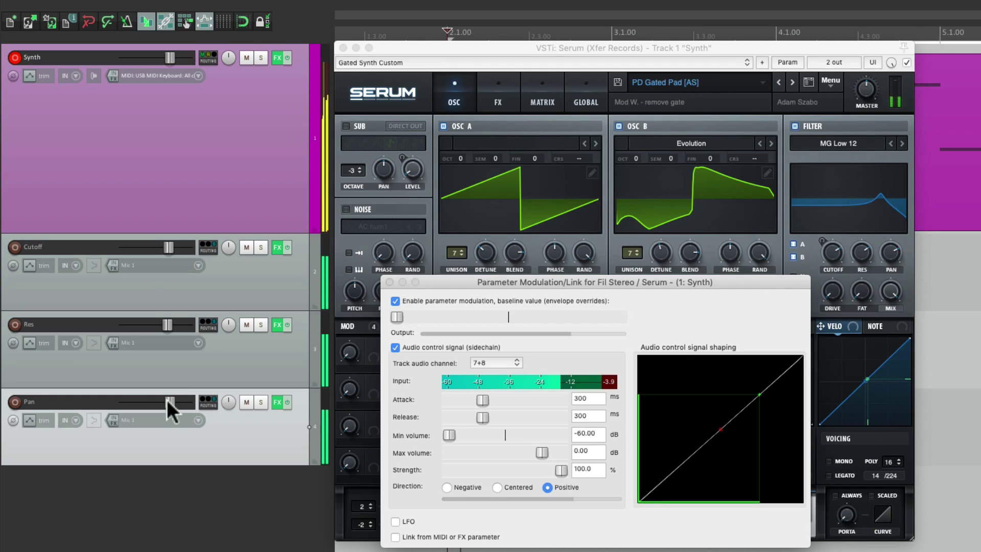
drag(134, 401, 164, 401)
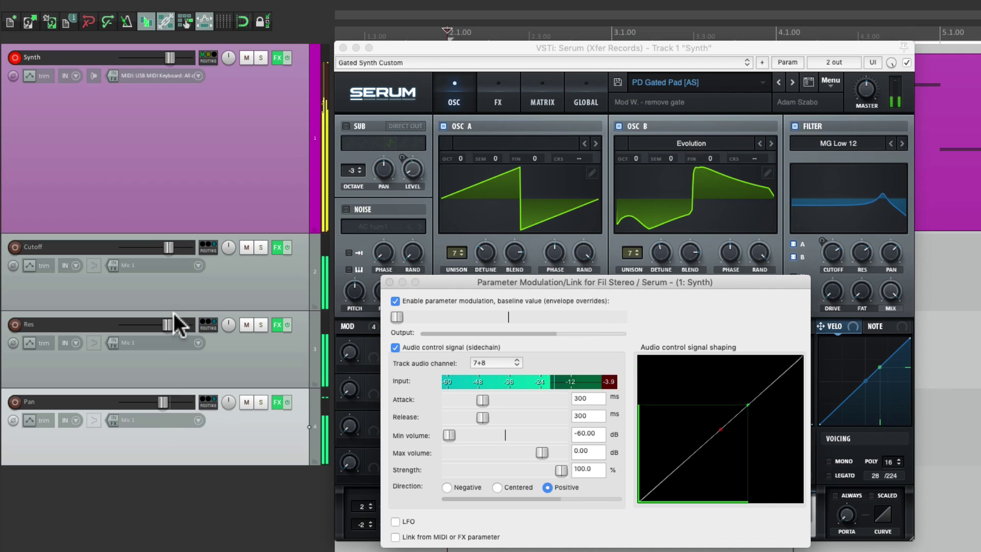
mouse_move(169, 323)
mouse_down()
mouse_move(153, 325)
mouse_move(169, 324)
mouse_up()
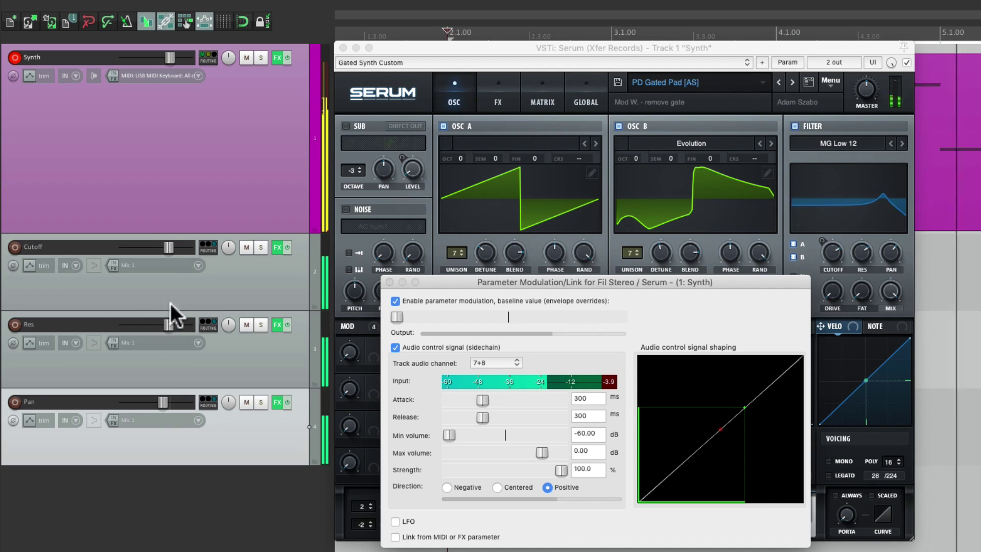
mouse_move(169, 247)
mouse_down()
mouse_move(148, 248)
mouse_move(181, 244)
mouse_up()
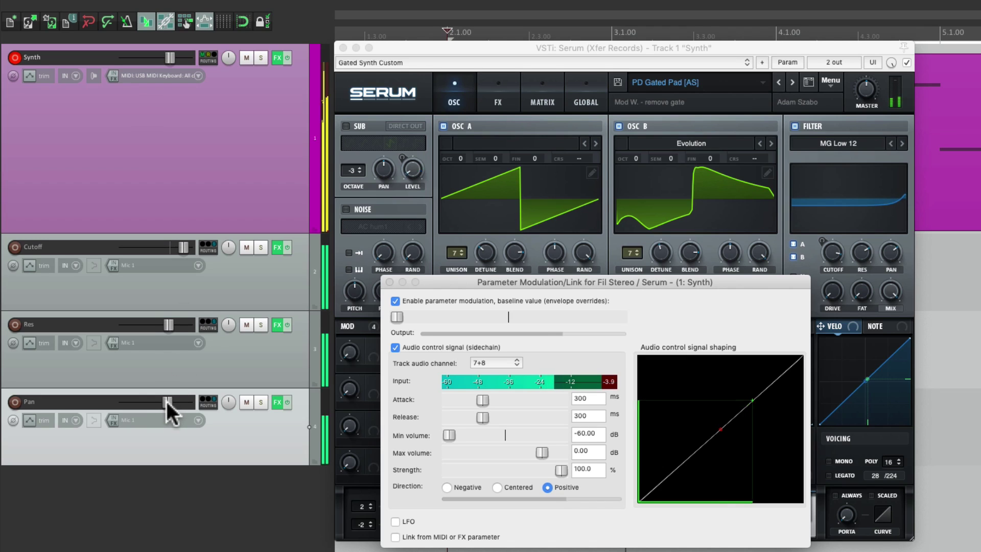
mouse_move(166, 405)
mouse_down()
mouse_move(133, 405)
mouse_move(189, 399)
mouse_move(116, 395)
mouse_move(175, 404)
mouse_up()
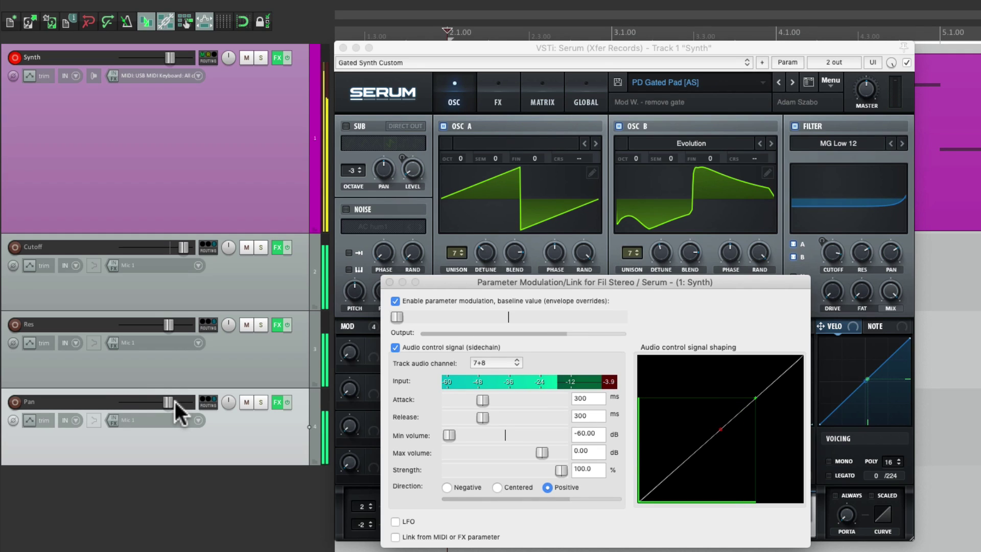
Step: Close the modulation dialog, show the Mixer, and ride the Cutoff, Res and Pan faders
click(389, 282)
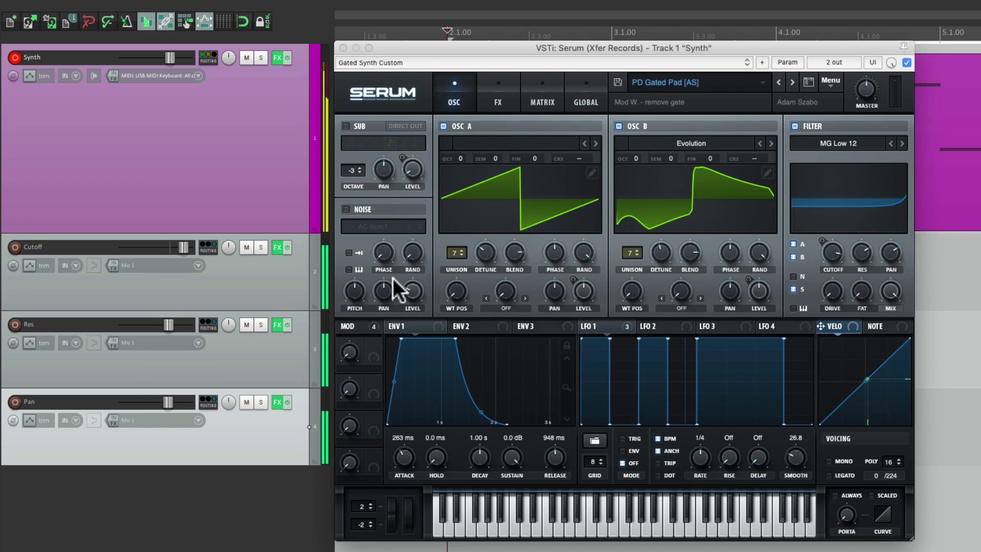
key(ctrl+m)
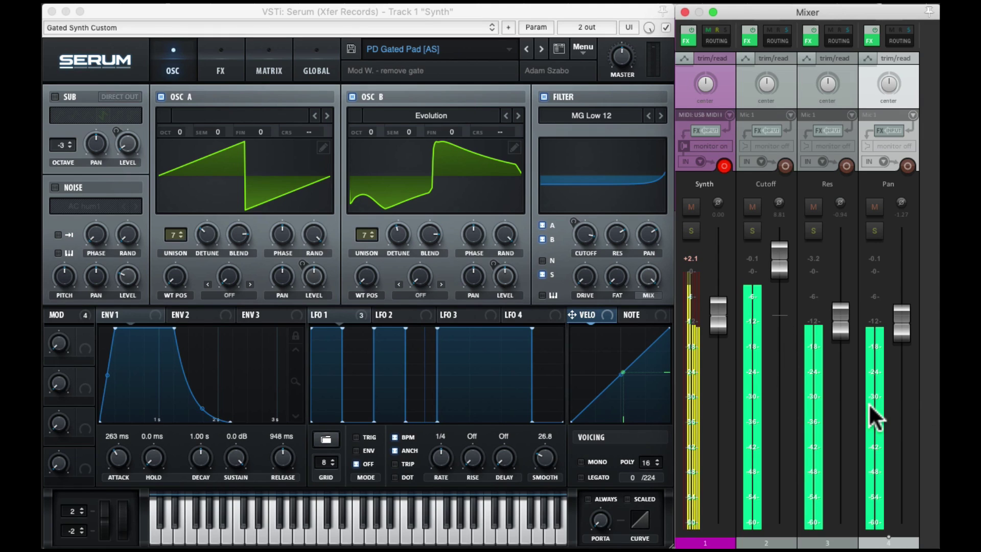
drag(777, 260, 776, 307)
drag(895, 314, 903, 287)
drag(774, 305, 772, 270)
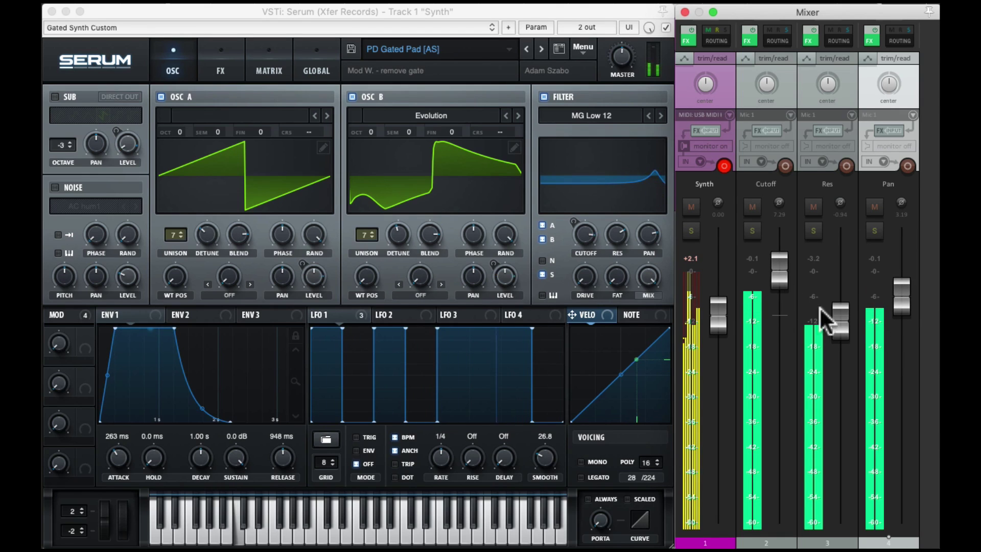
drag(838, 320, 838, 271)
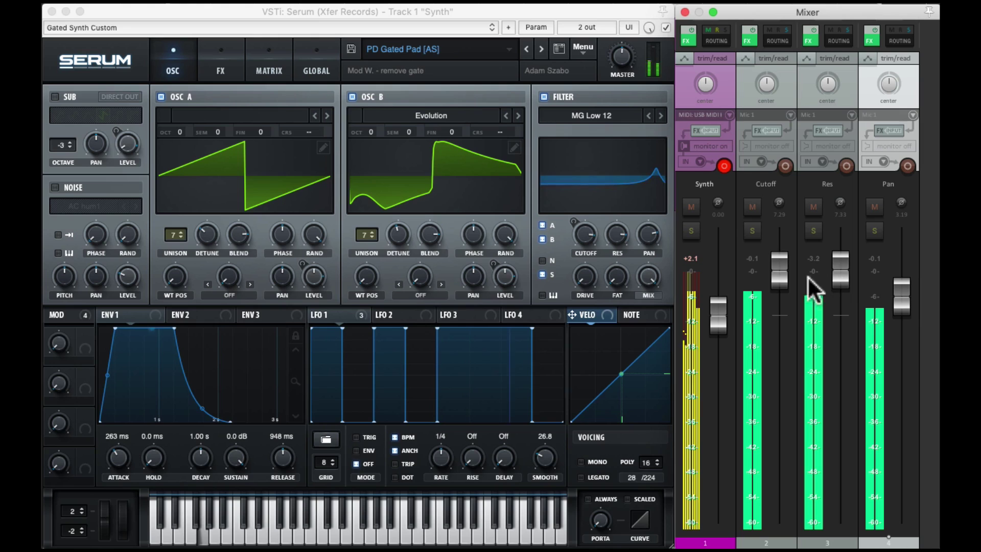
drag(779, 272, 782, 347)
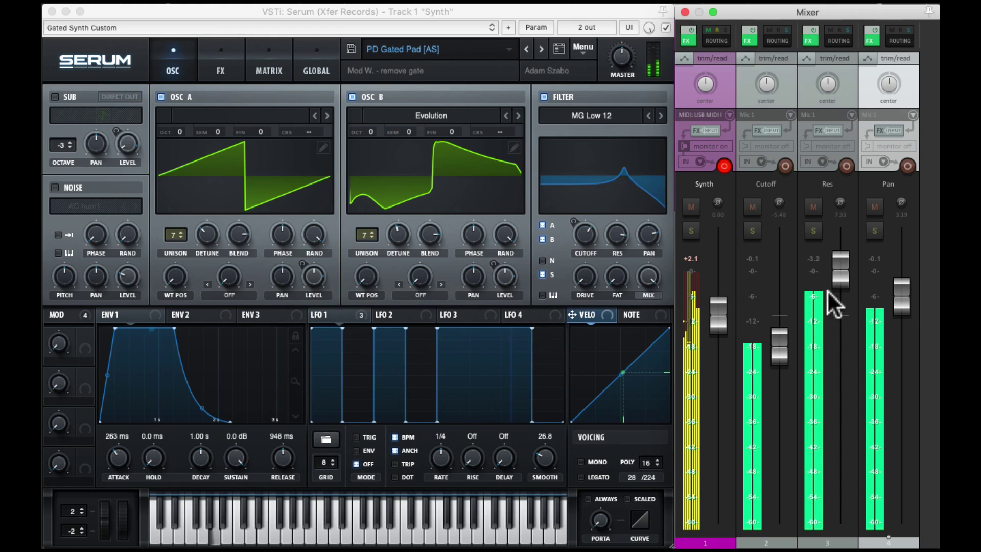
drag(839, 281, 836, 294)
drag(781, 344, 772, 290)
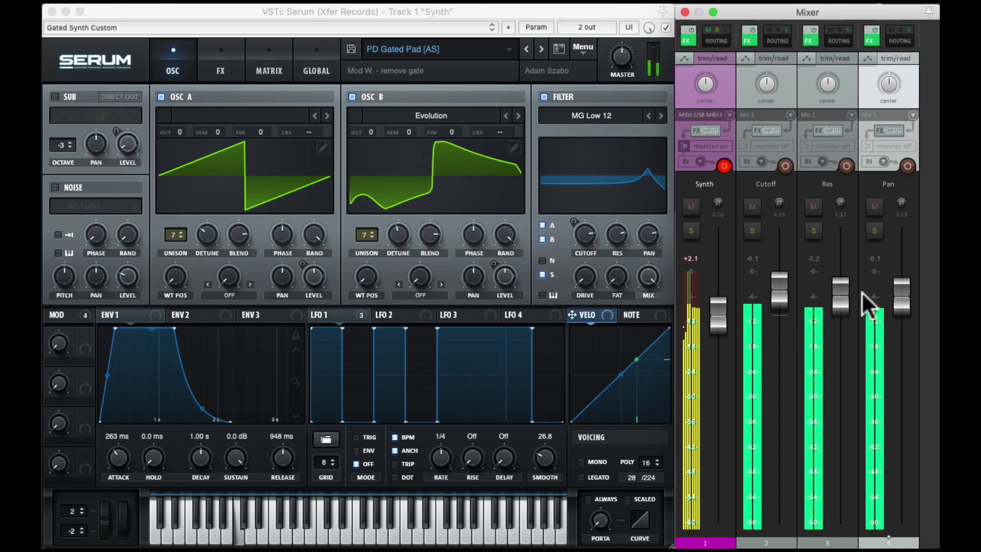
mouse_move(891, 296)
mouse_down()
mouse_move(884, 405)
mouse_move(900, 219)
mouse_move(890, 306)
mouse_up()
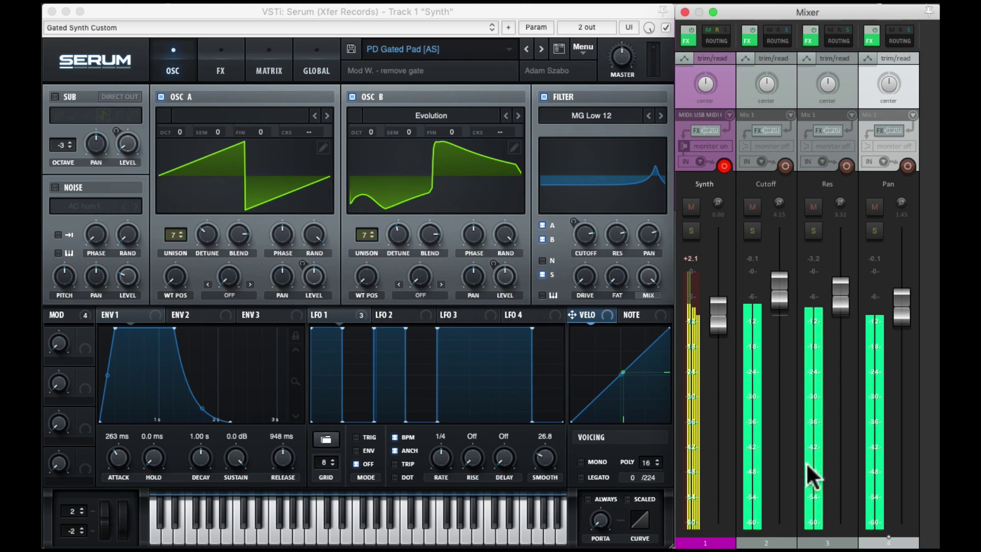
Step: Select the Cutoff, Res and Pan channels and bring up their automation mode choices
click(766, 539)
shift+click(888, 542)
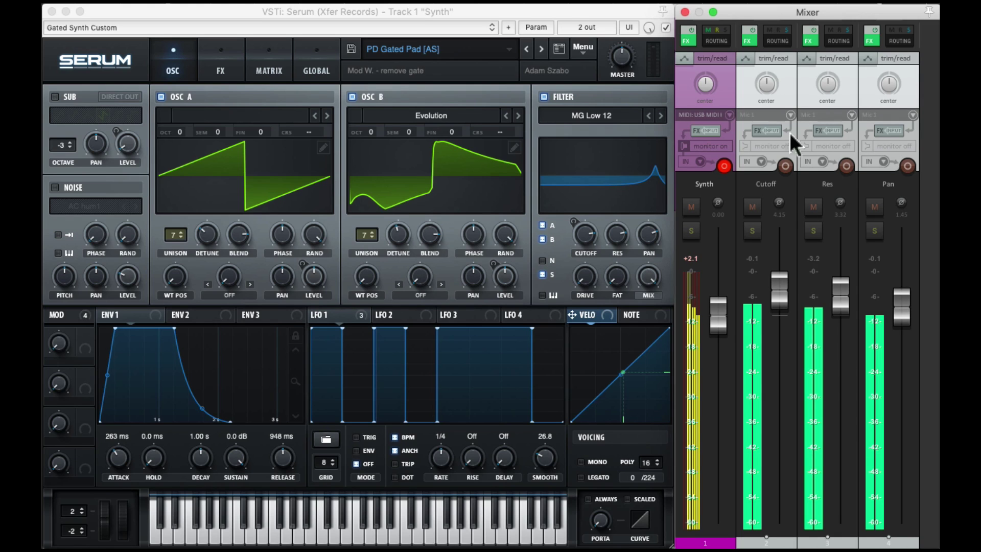
click(769, 54)
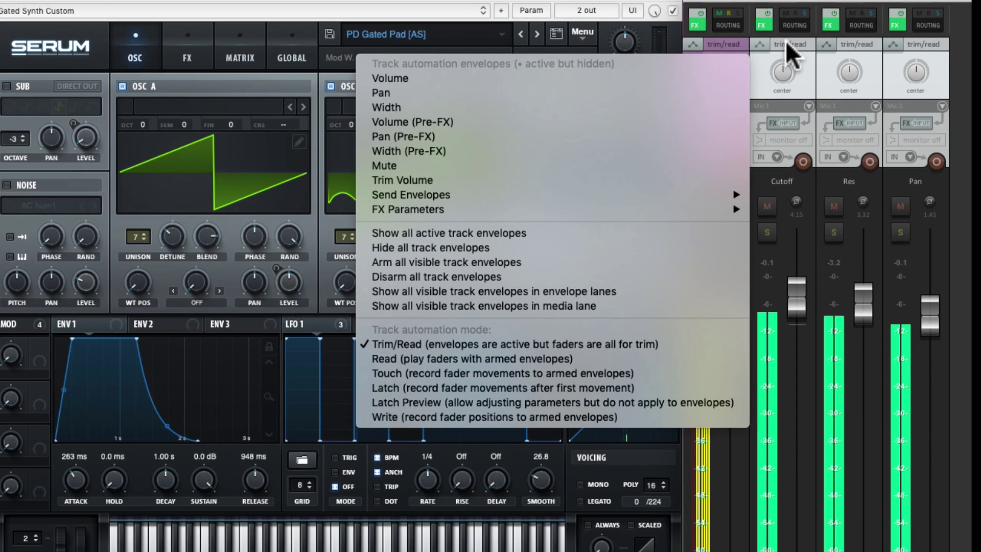
Step: Switch Cutoff, Res and Pan to Touch automation and record a fader ride on each
click(635, 373)
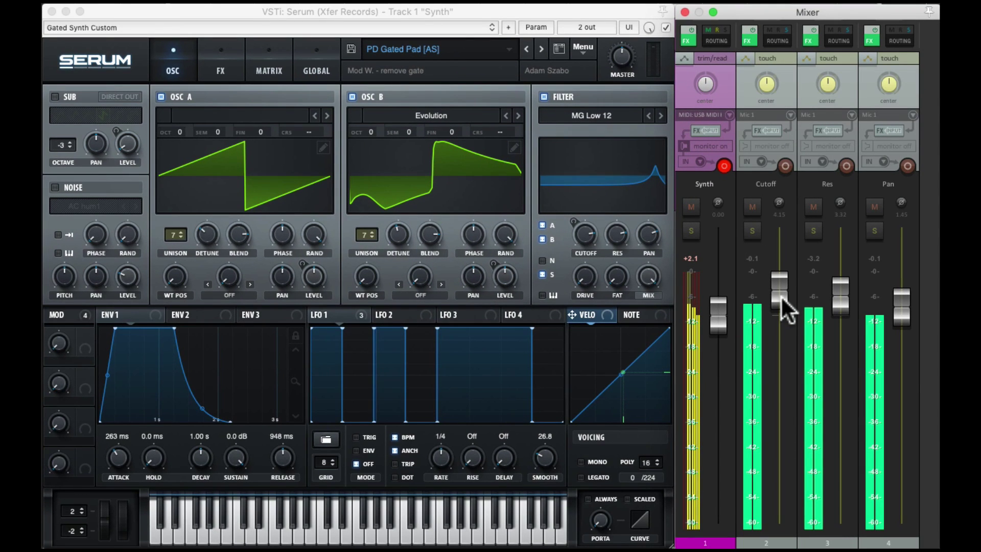
drag(782, 299, 761, 293)
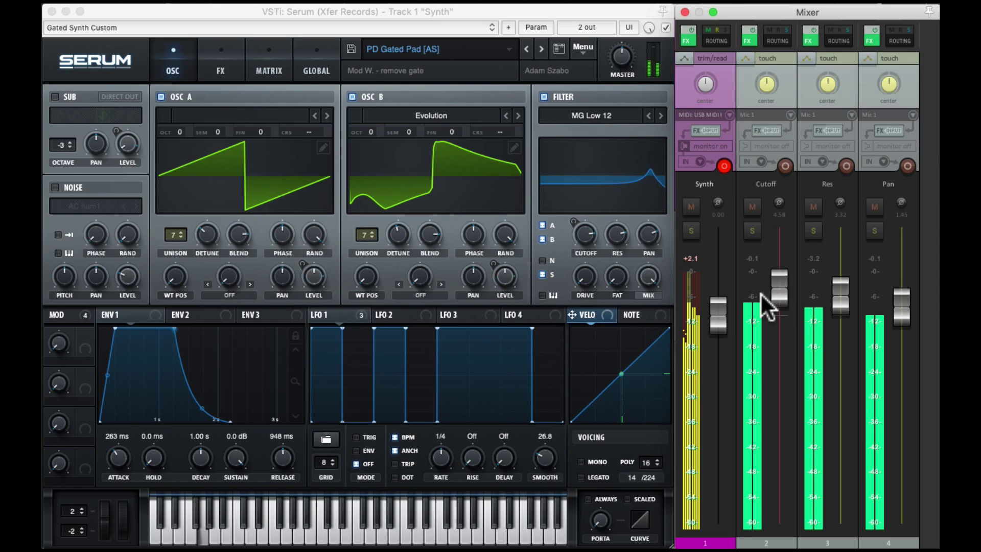
mouse_move(836, 294)
mouse_down()
mouse_move(824, 381)
mouse_move(830, 250)
mouse_move(827, 294)
mouse_up()
drag(901, 308, 868, 291)
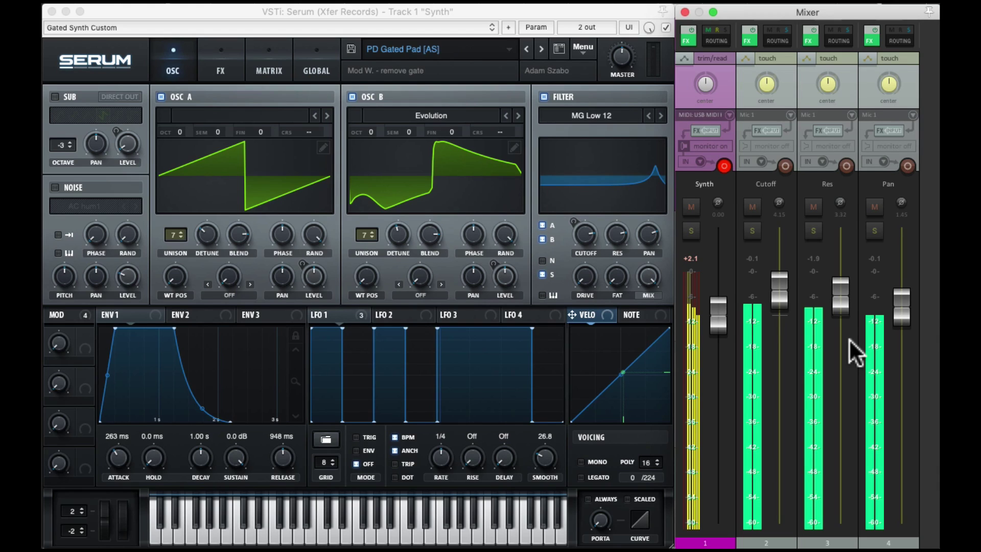
Step: Close Mixer and Serum, then save all four tracks as track template 'Synth and Parameters'
click(684, 13)
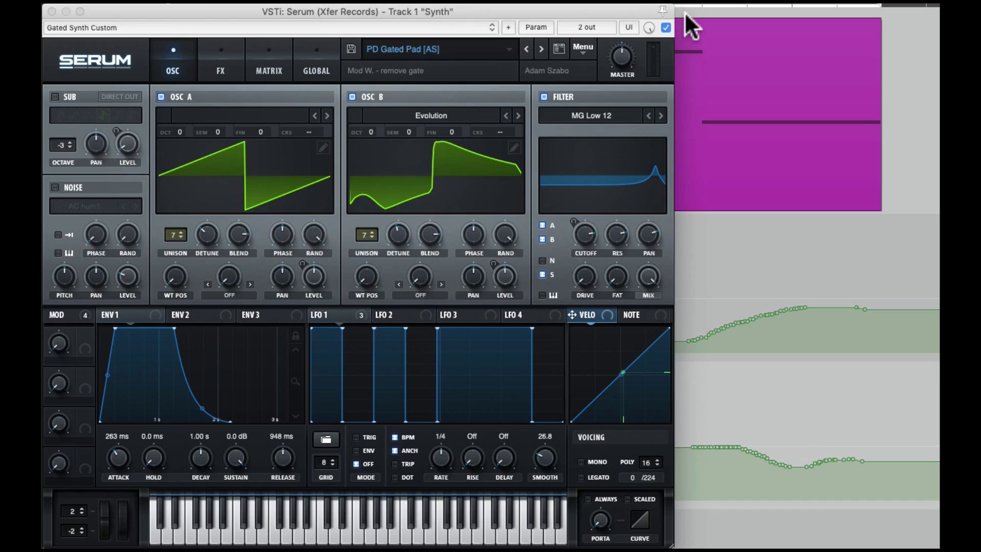
click(51, 11)
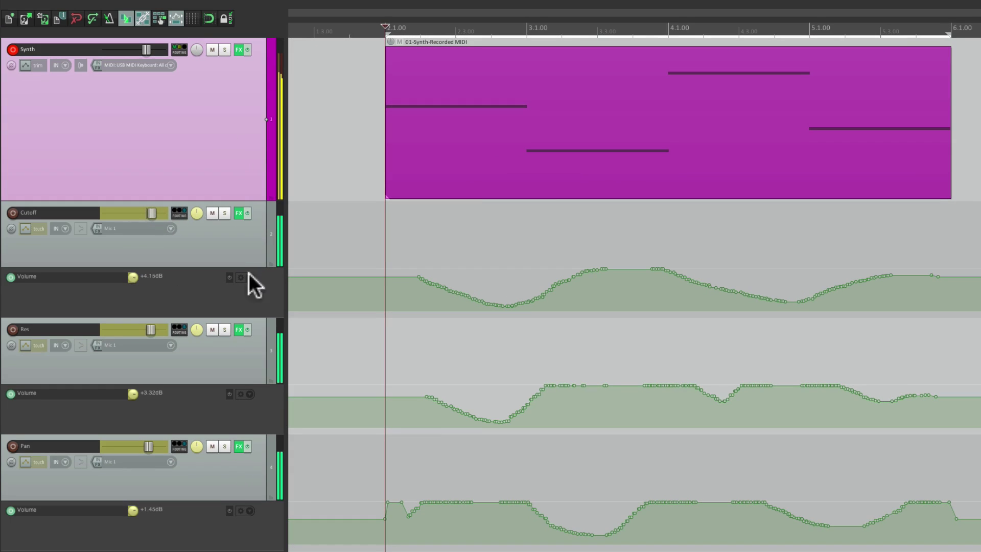
shift+click(245, 449)
right_click(234, 140)
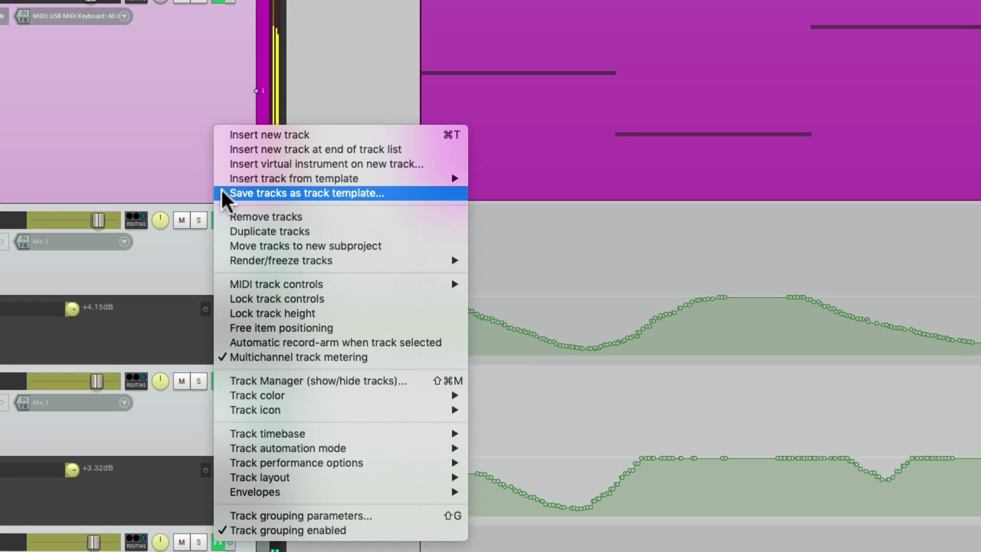
click(224, 192)
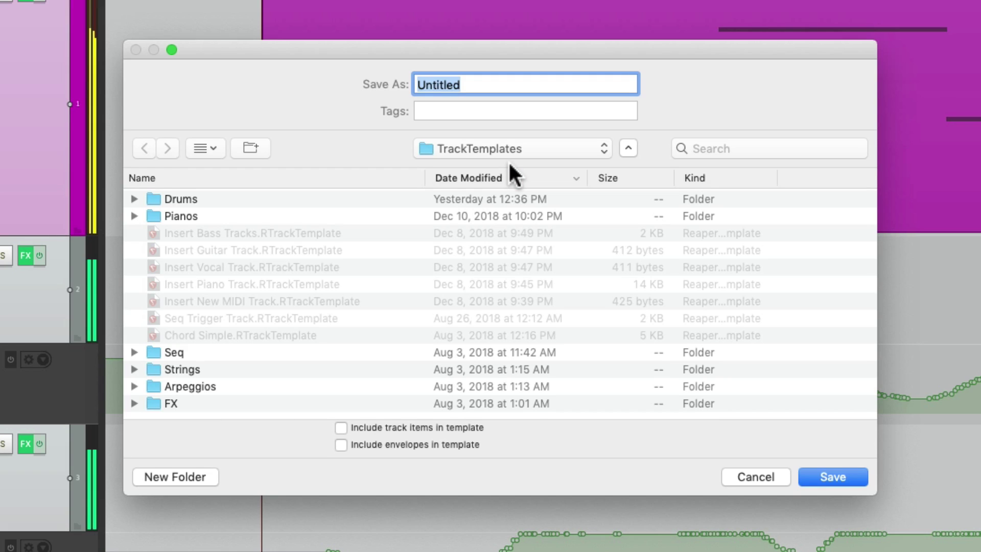
text(Synth and Parameters)
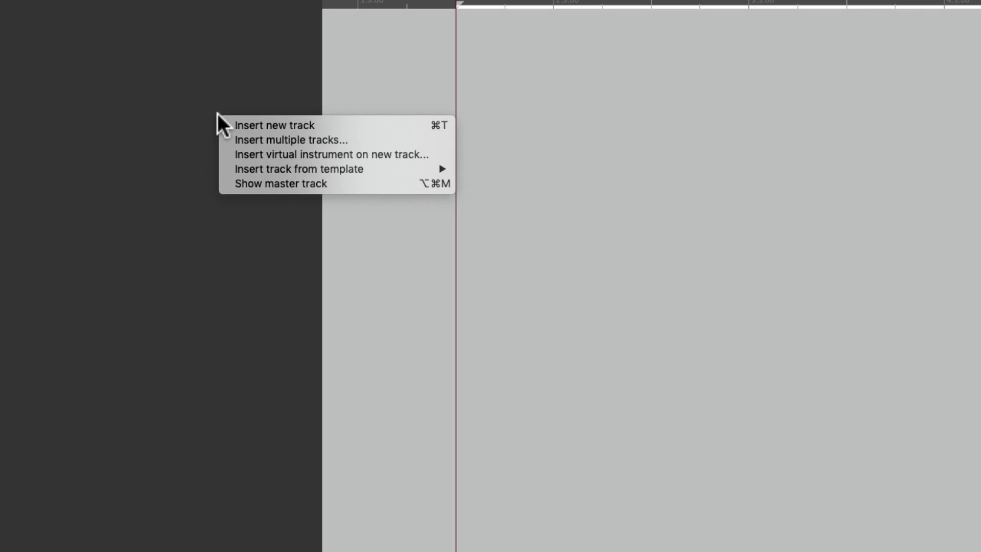
Step: Insert the 'Synth and Parameters' template and move its Cutoff, Res and Pan faders to test Serum
mouse_move(224, 169)
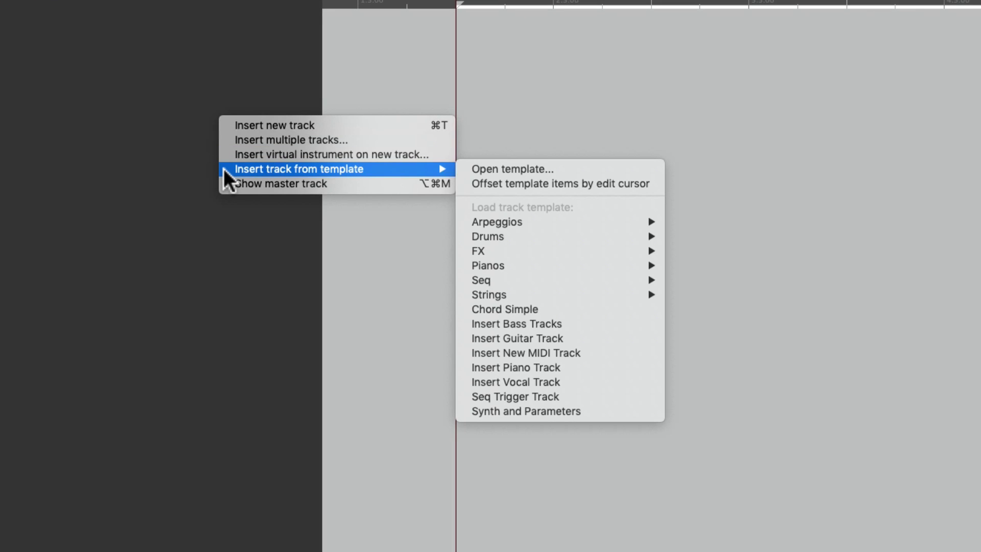
click(615, 410)
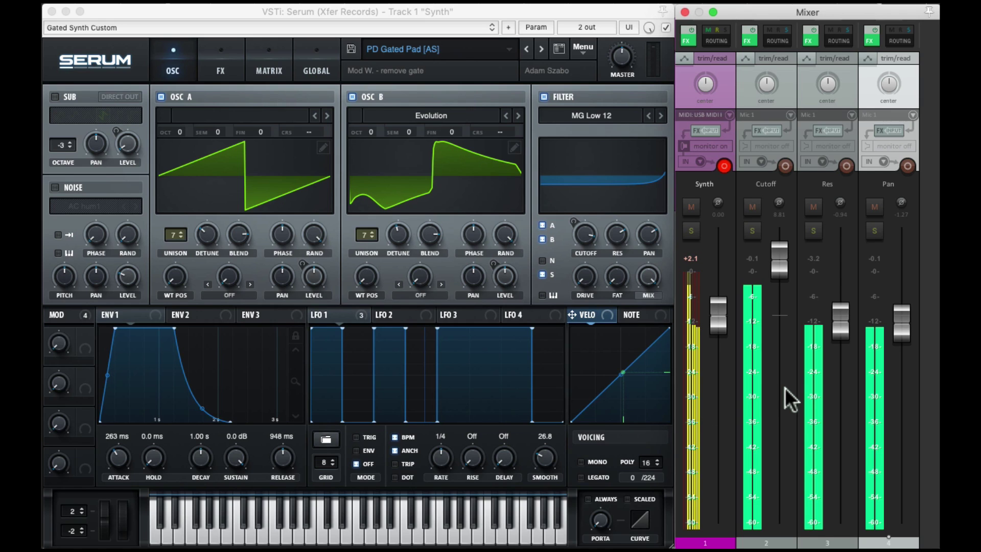
drag(777, 262, 776, 307)
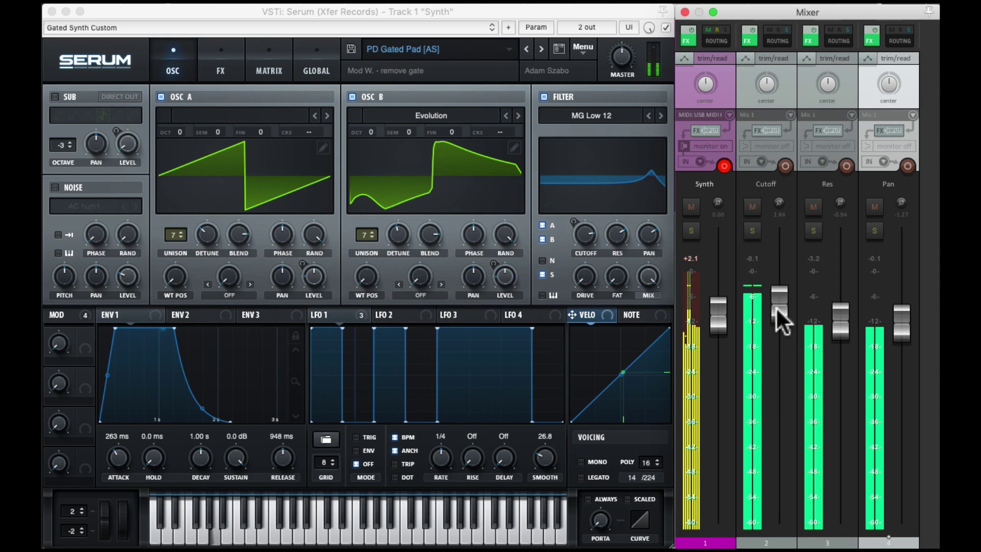
drag(895, 321, 903, 290)
drag(777, 313, 777, 278)
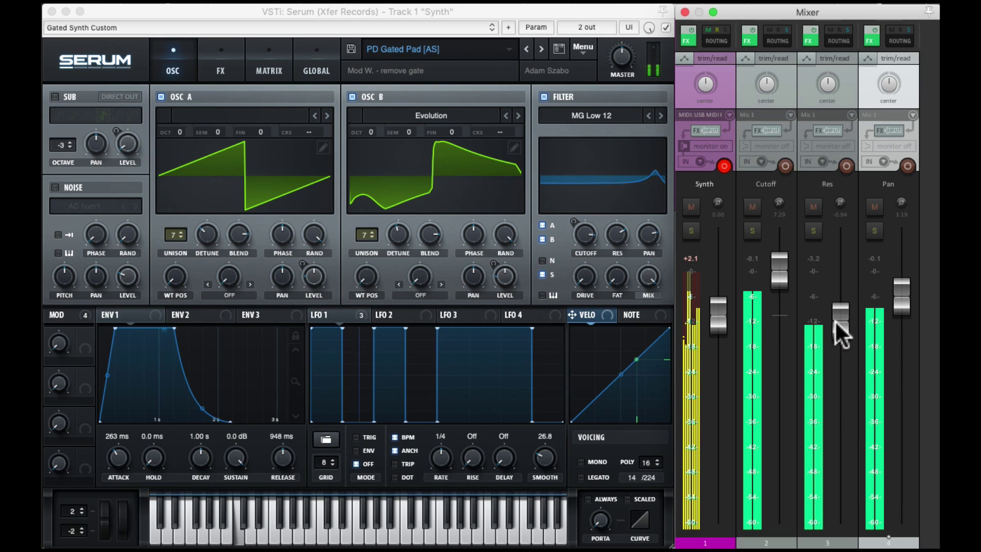
drag(837, 321, 781, 348)
drag(836, 270, 838, 295)
drag(779, 338, 772, 290)
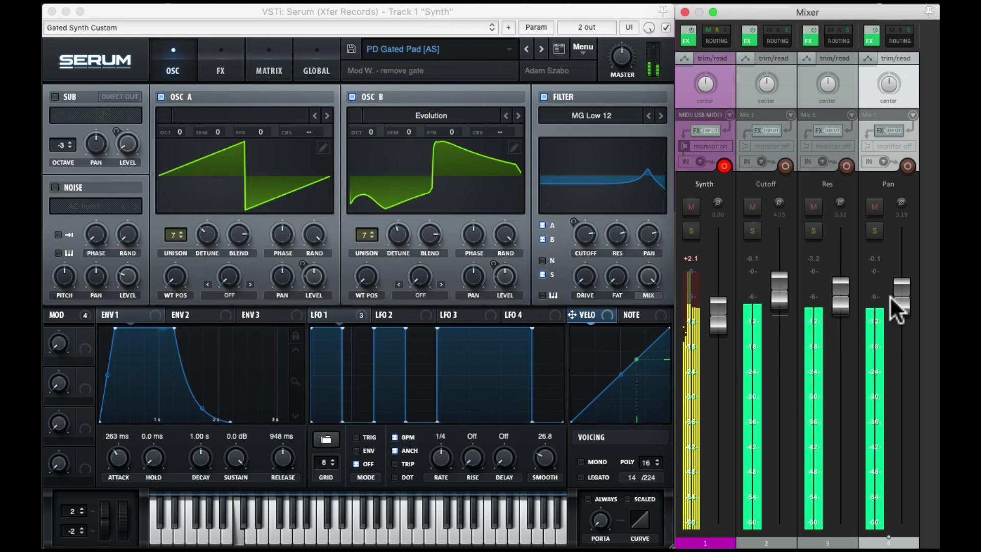
mouse_move(890, 296)
mouse_down()
mouse_move(888, 406)
mouse_move(900, 220)
mouse_move(897, 303)
mouse_up()
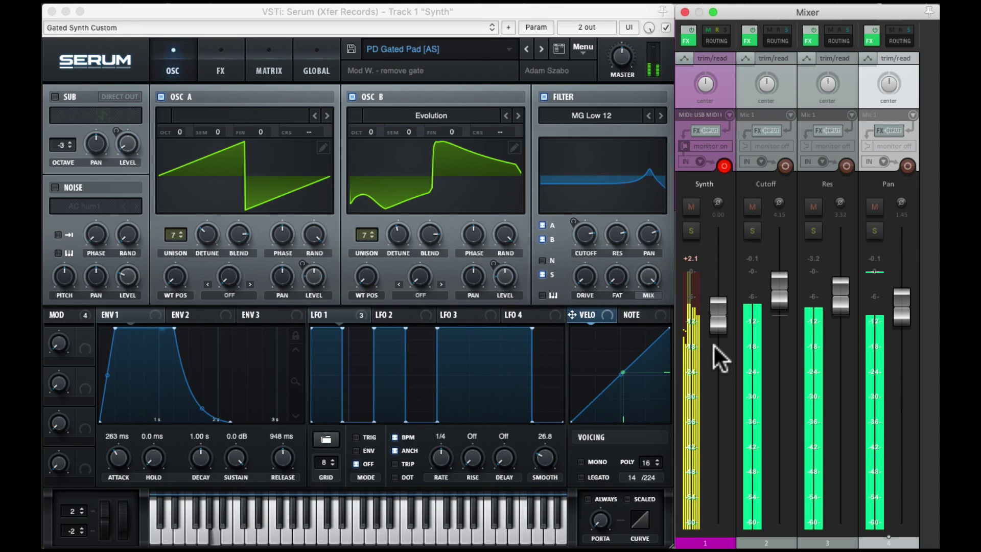